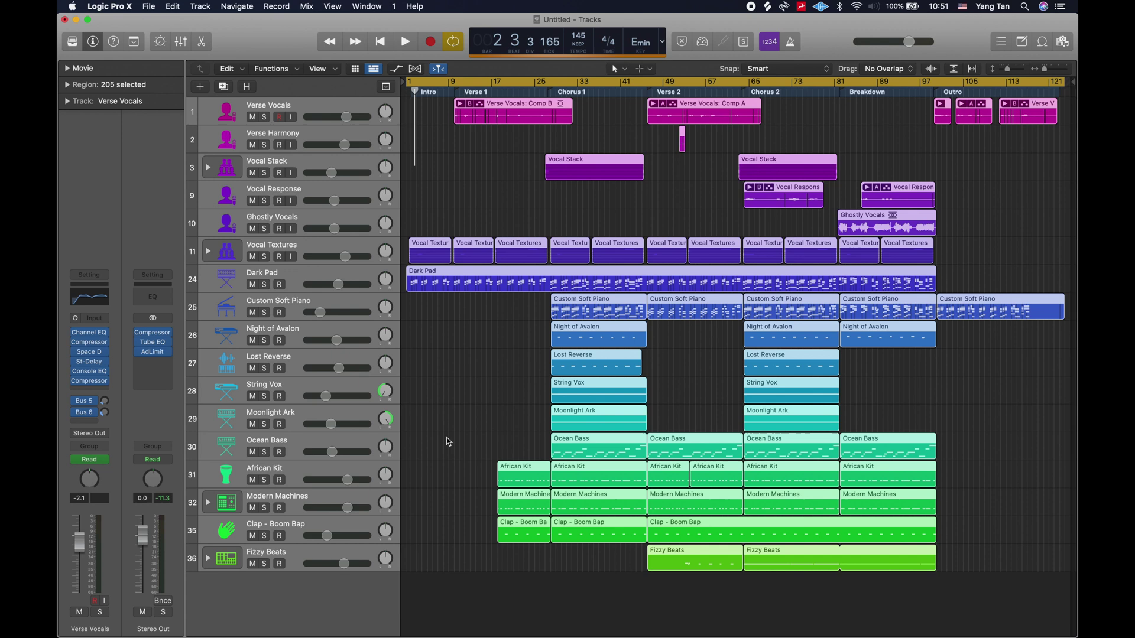
- Toggle the Mixer and bring up the Export options, including All Tracks as Audio Files
{"action": "key", "text": "x"}
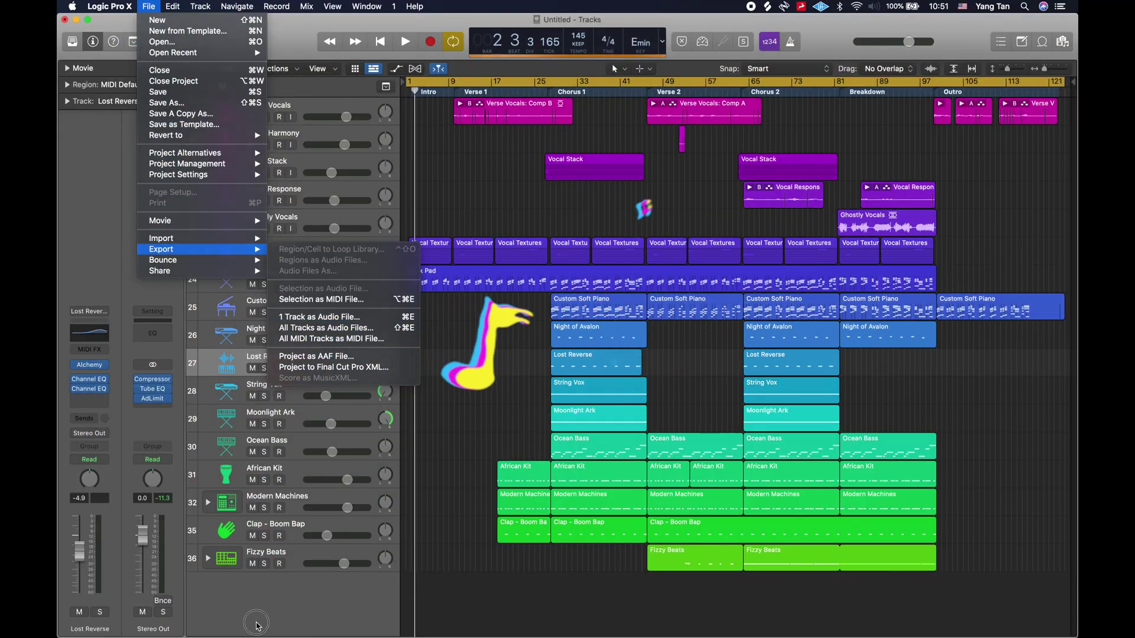
- Select all regions, then check the AI For Mix Stem folder on the Desktop in Finder
{"action": "key", "text": "Escape"}
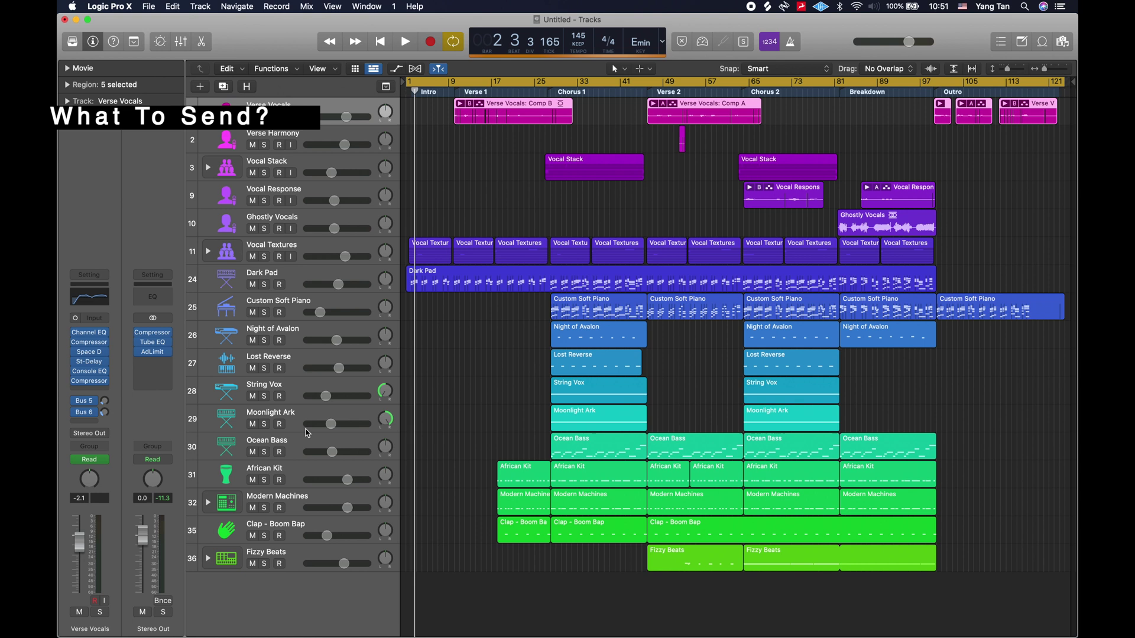
{"action": "key", "text": "super+a"}
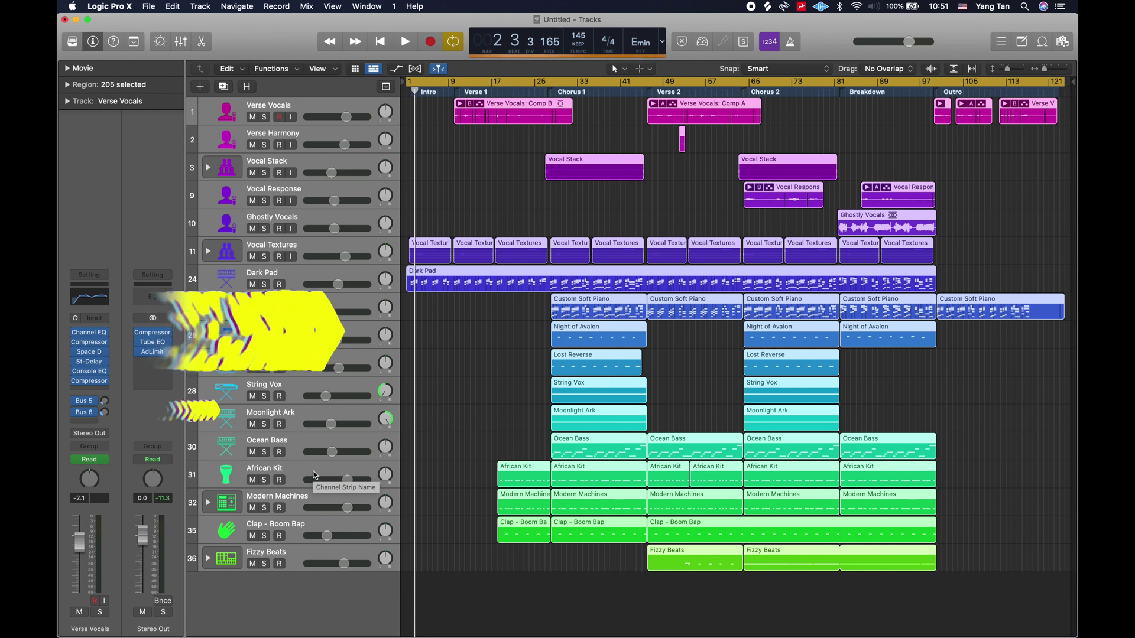
{"action": "key", "text": "super+Tab"}
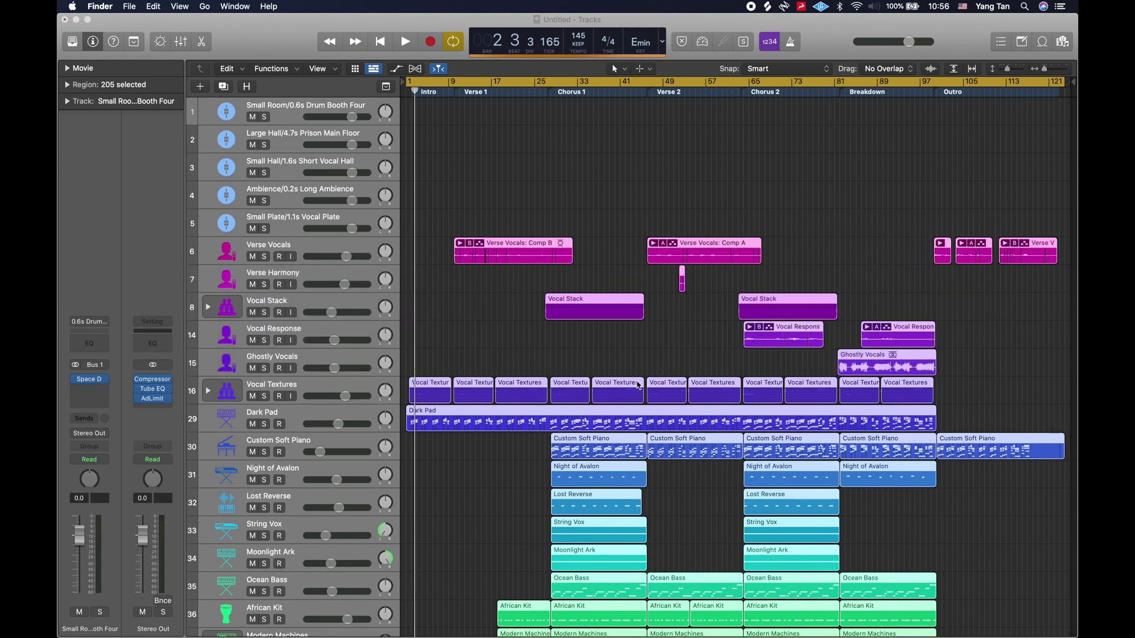
{"action": "key", "text": "super+n"}
{"action": "left_click", "coordinate": [367, 364]}
{"action": "left_click", "coordinate": [514, 244]}
{"action": "scroll", "coordinate": [674, 395], "scroll_direction": "down", "scroll_amount": 5}
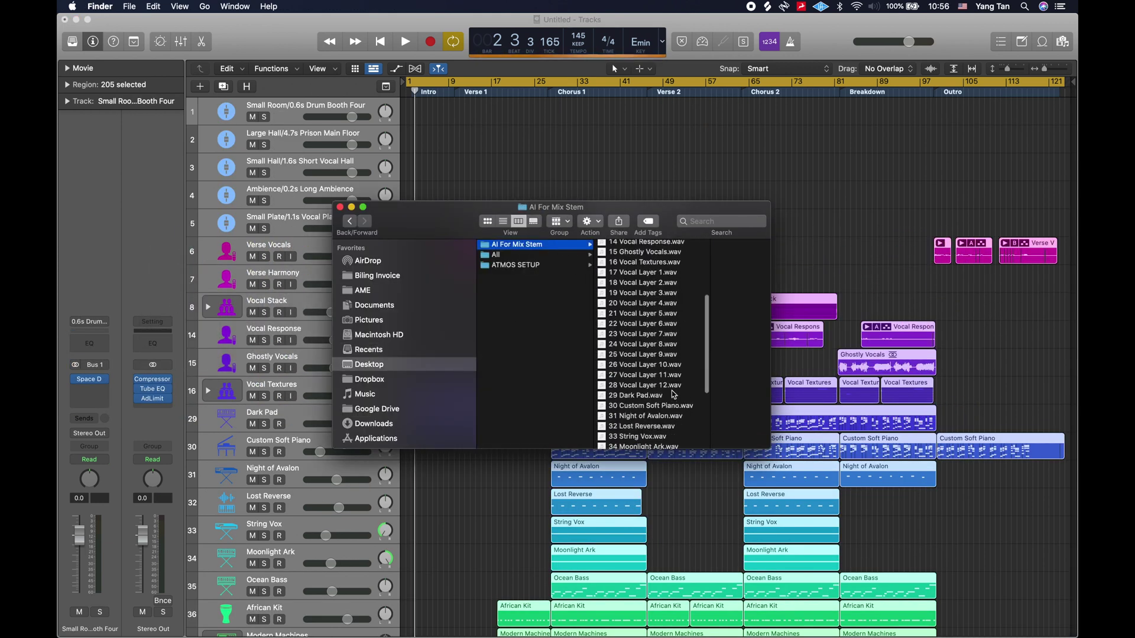
{"action": "scroll", "coordinate": [674, 395], "scroll_direction": "up", "scroll_amount": 5}
{"action": "left_click", "coordinate": [709, 260]}
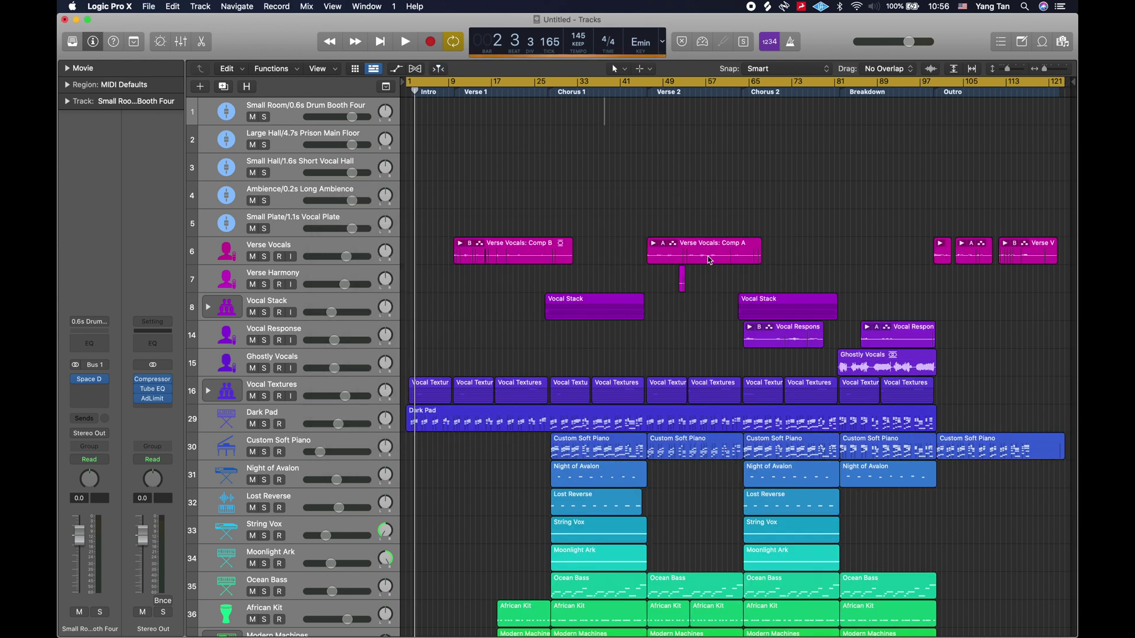
- Save the project as 'AI_FOR MIX STEM'
{"action": "key", "text": "super+s"}
{"action": "type", "text": "A"}
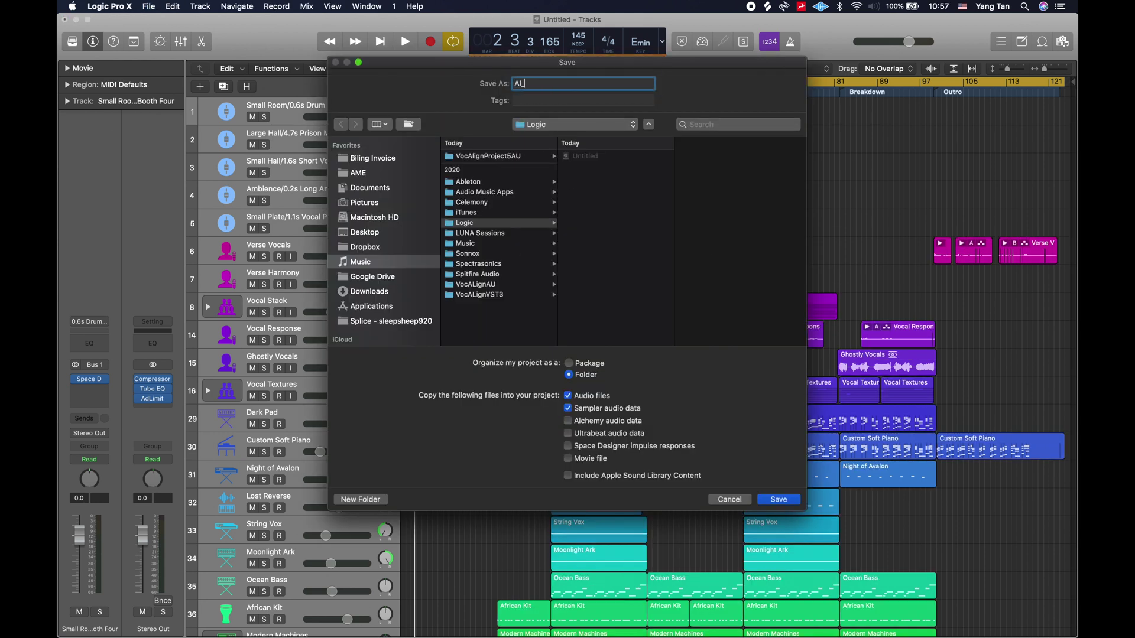
{"action": "type", "text": "I_FOR MIX STEM"}
{"action": "key", "text": "Return"}
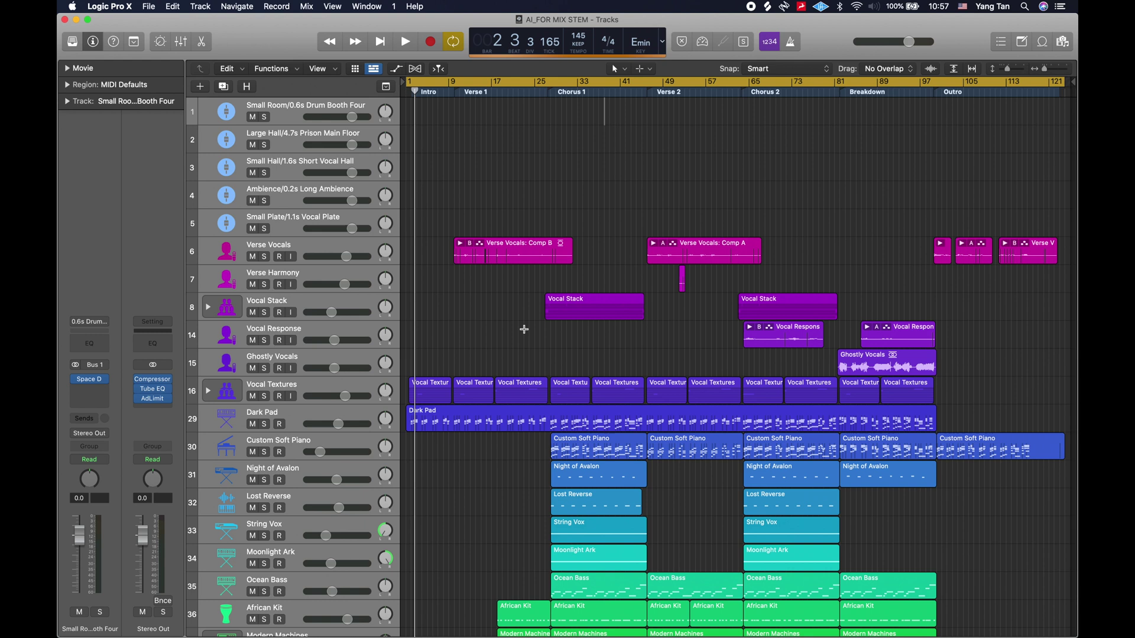
- Start a new project, closing the current one without saving
{"action": "left_click", "coordinate": [148, 6]}
{"action": "left_click", "coordinate": [158, 21]}
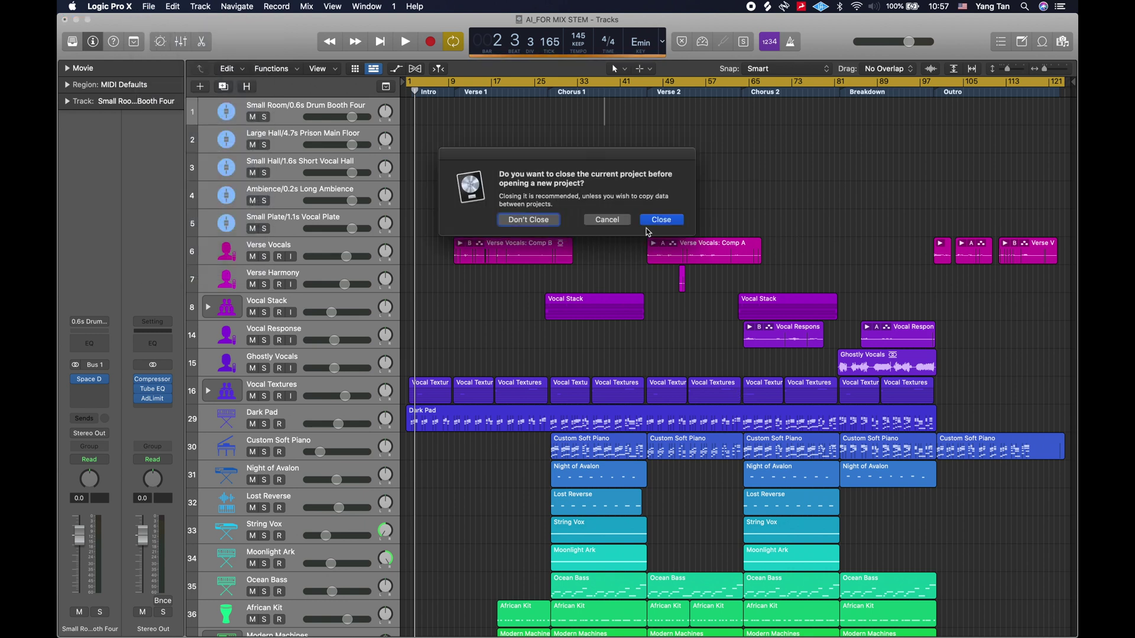
{"action": "left_click", "coordinate": [659, 218]}
{"action": "left_click", "coordinate": [528, 218]}
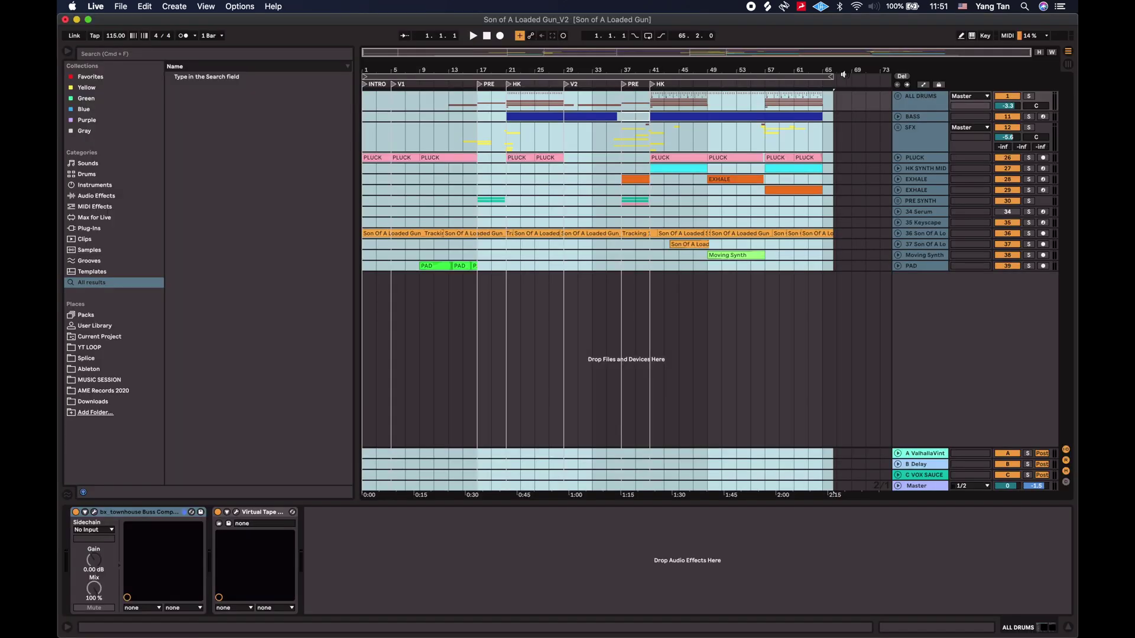
- Open the audio export settings with All Individual Tracks as the render choice
{"action": "key", "text": "super+shift+r"}
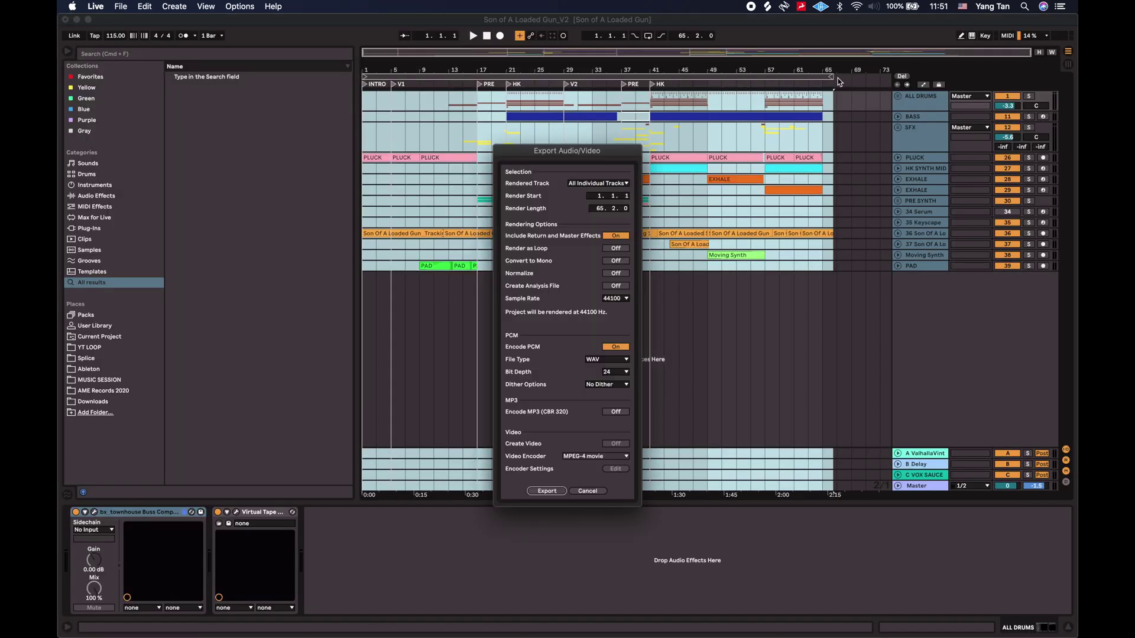
{"action": "left_click", "coordinate": [599, 183]}
{"action": "left_click", "coordinate": [598, 184]}
{"action": "left_click", "coordinate": [598, 183]}
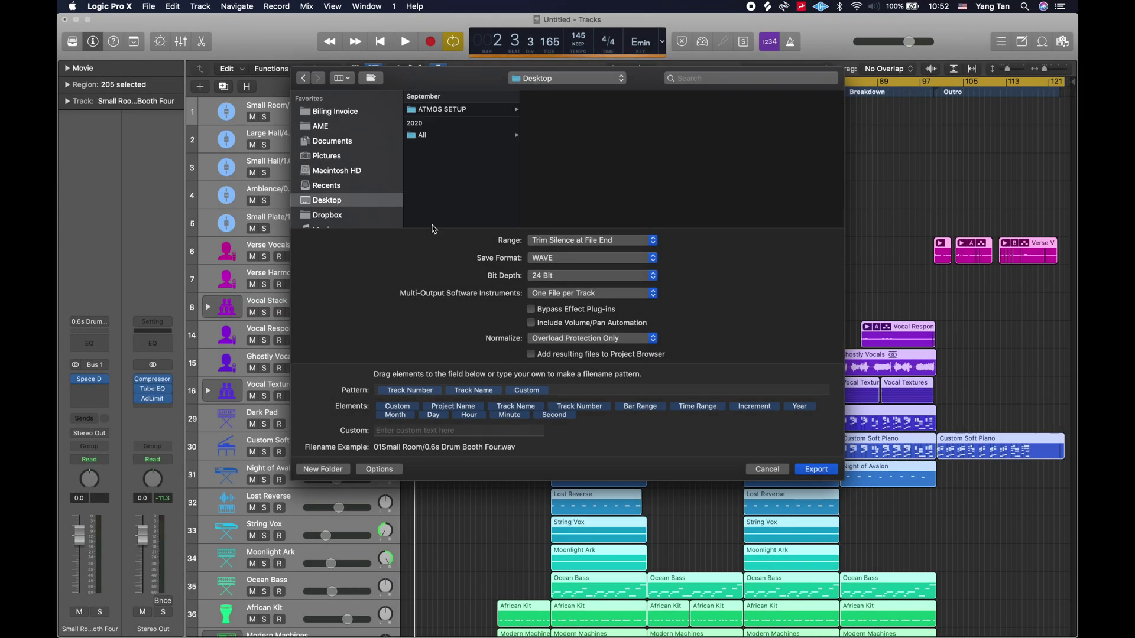
- Create an 'AI For Mix Stem' destination folder and limit the export to the cycle range
{"action": "left_click", "coordinate": [339, 468]}
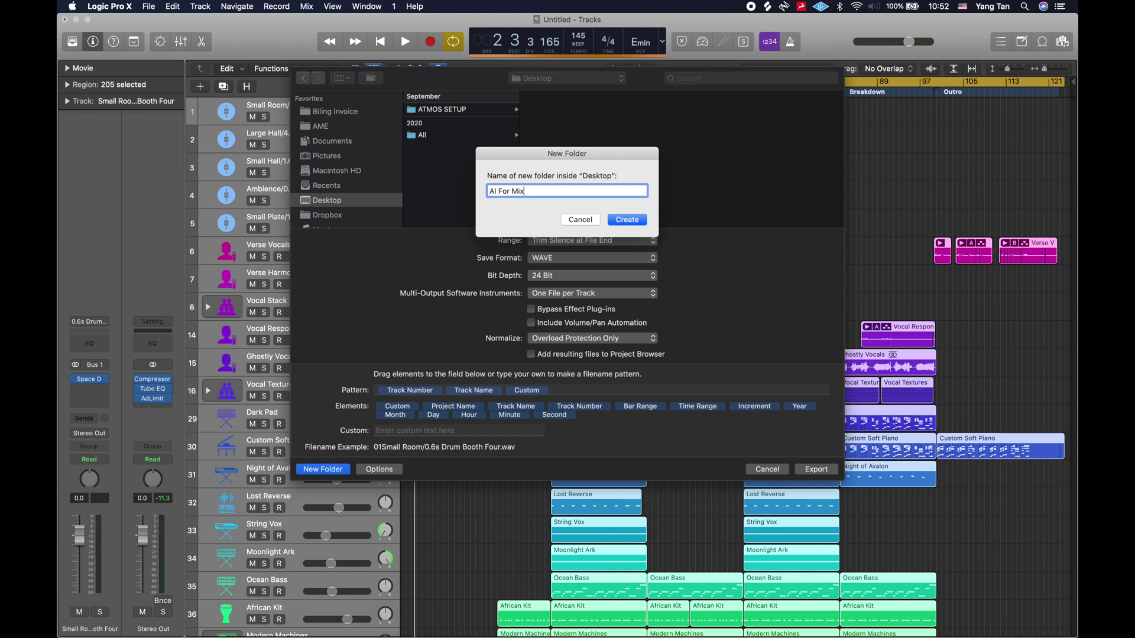
{"action": "left_click", "coordinate": [637, 222]}
{"action": "left_click", "coordinate": [591, 240]}
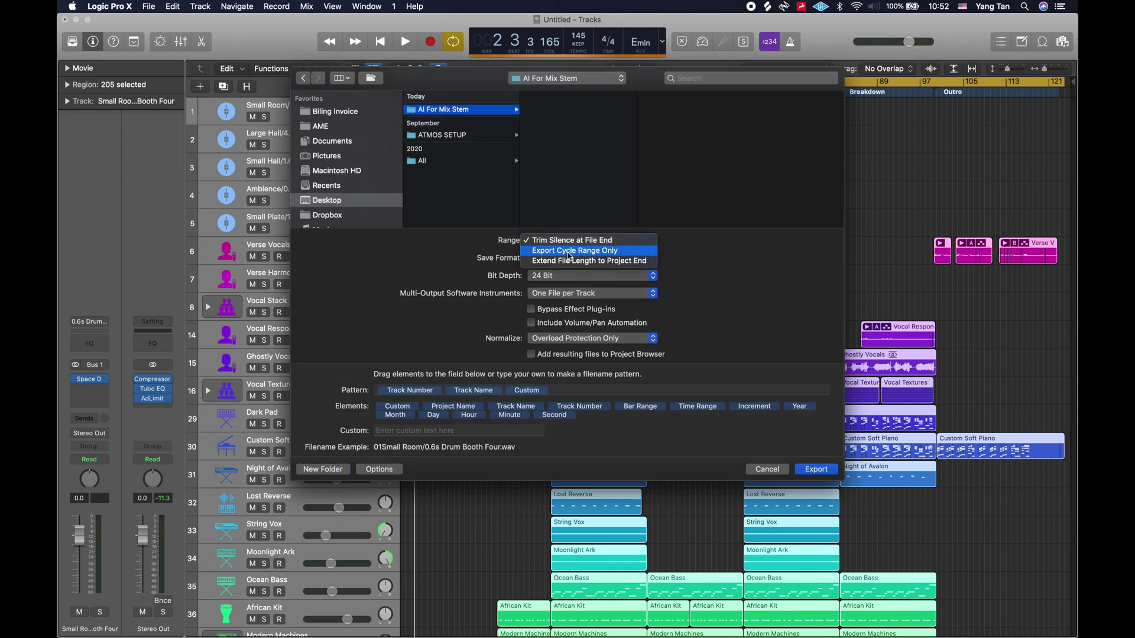
{"action": "left_click", "coordinate": [586, 235]}
{"action": "left_click", "coordinate": [591, 276]}
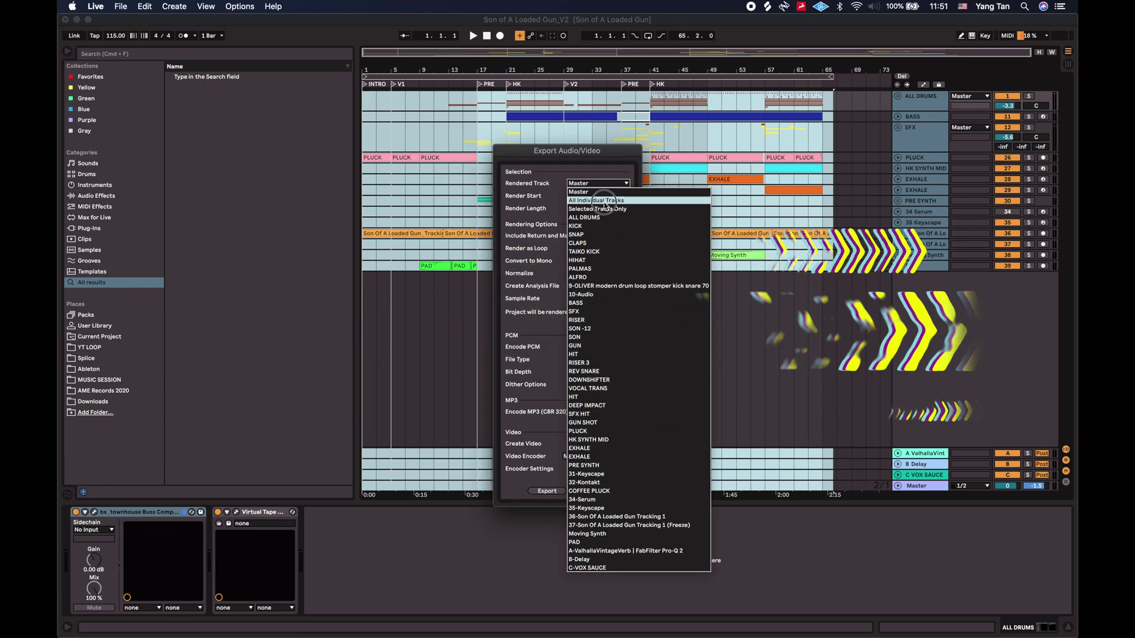
- Render all individual tracks and save the export to the Desktop
{"action": "left_click", "coordinate": [605, 201]}
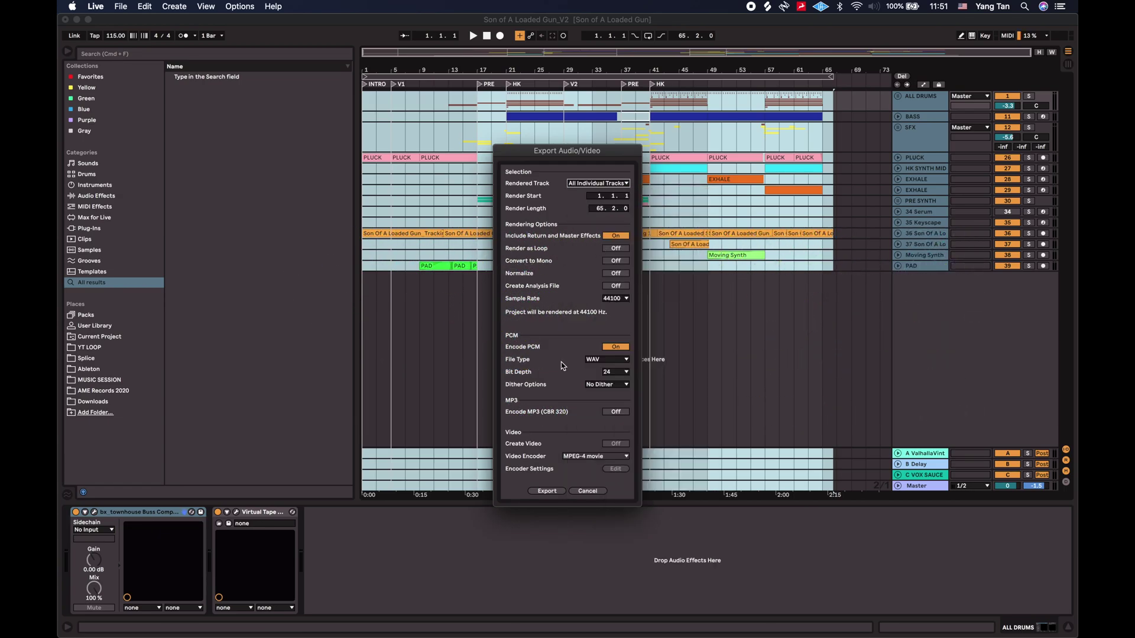
{"action": "left_click", "coordinate": [546, 491]}
{"action": "key", "text": "super+shift+d"}
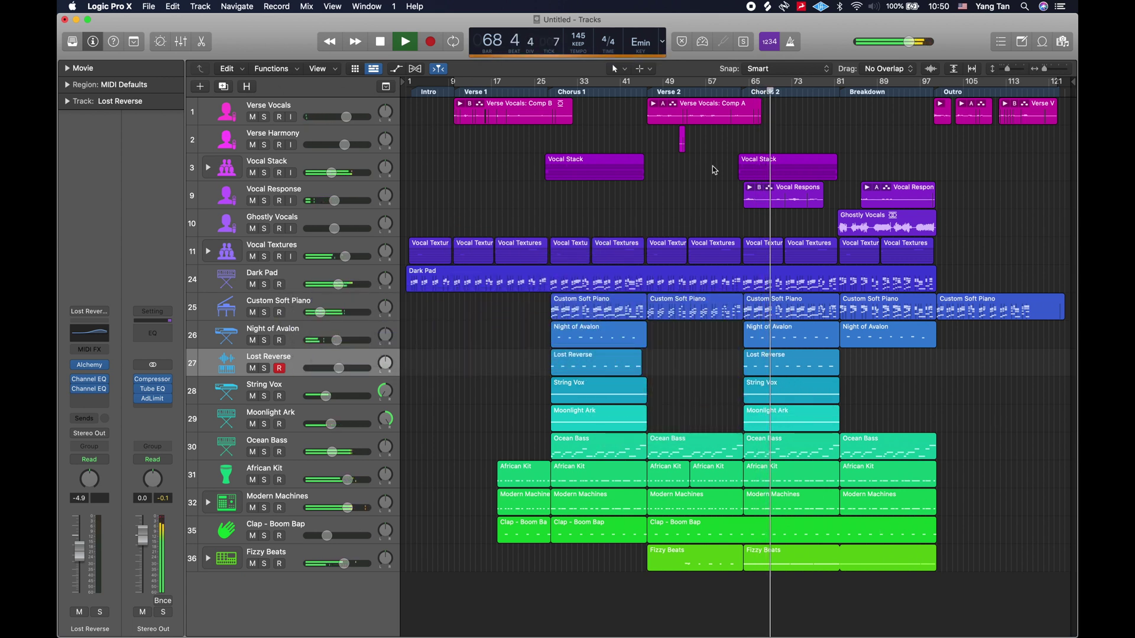
- Stop playback, set a cycle range from bar 1 to bar 124, and select all regions
{"action": "key", "text": "space"}
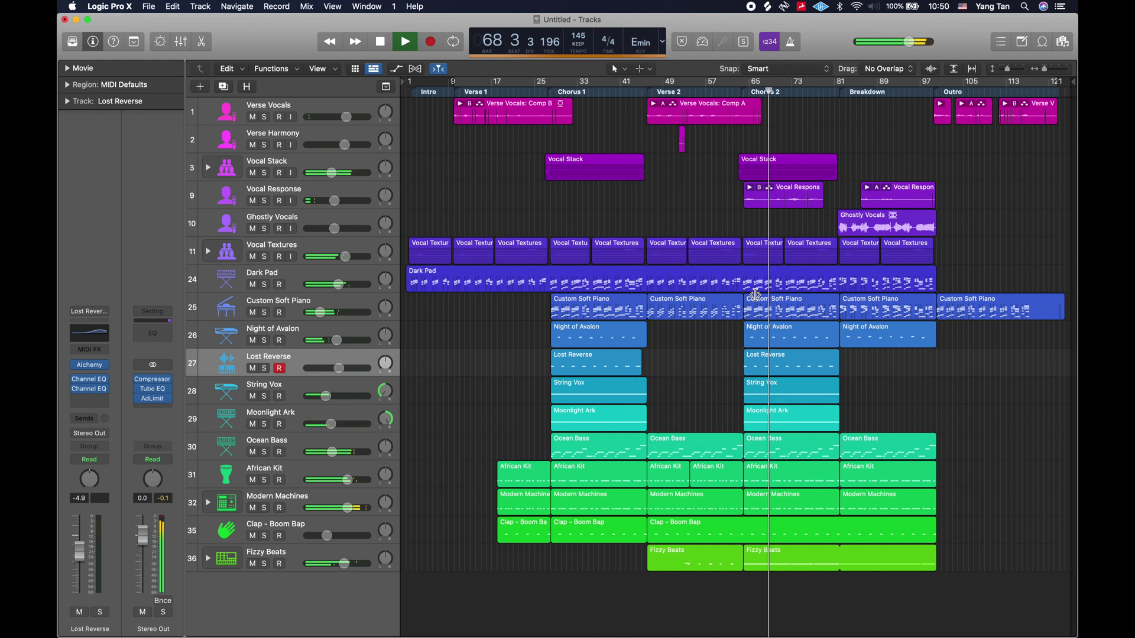
{"action": "key", "text": "space"}
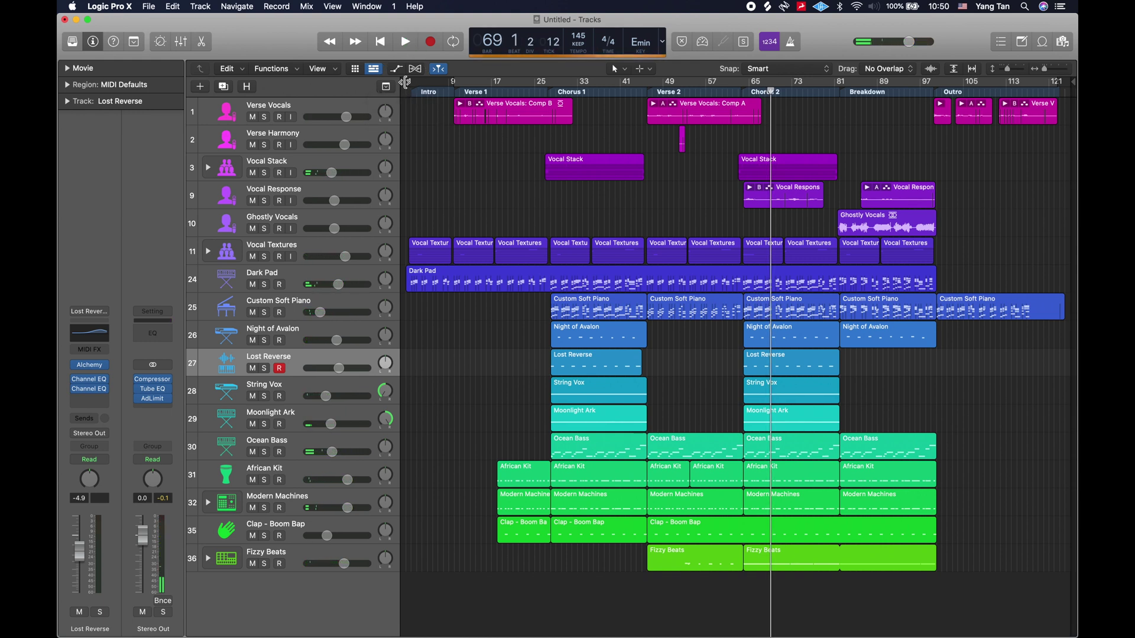
{"action": "left_click_drag", "start_coordinate": [407, 82], "coordinate": [1067, 113]}
{"action": "left_click", "coordinate": [415, 83]}
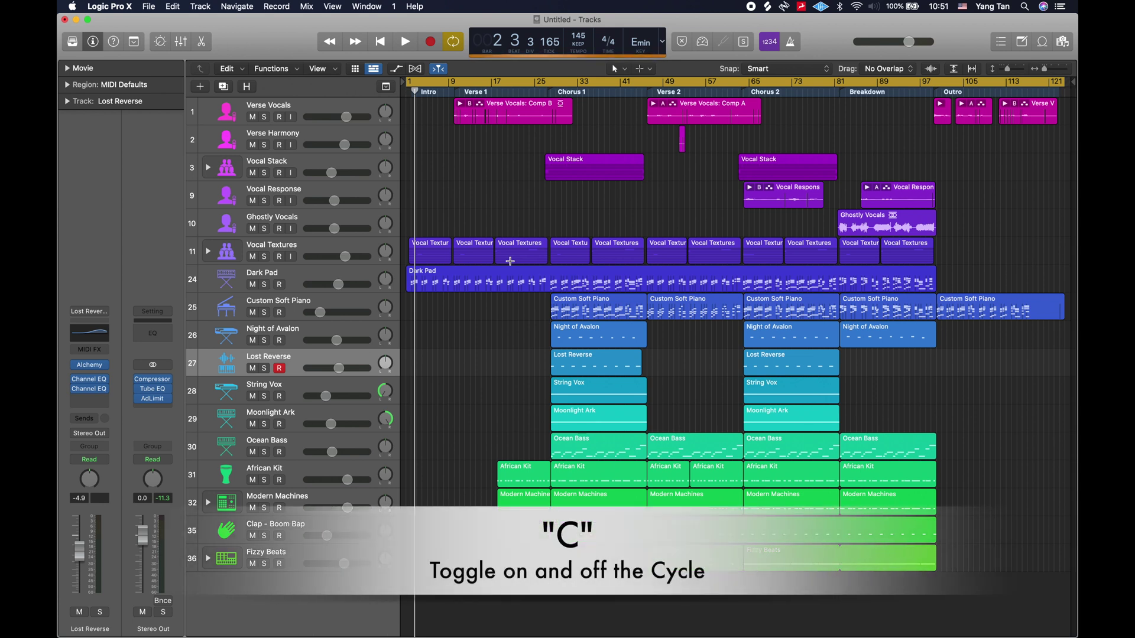
{"action": "key", "text": "super+a"}
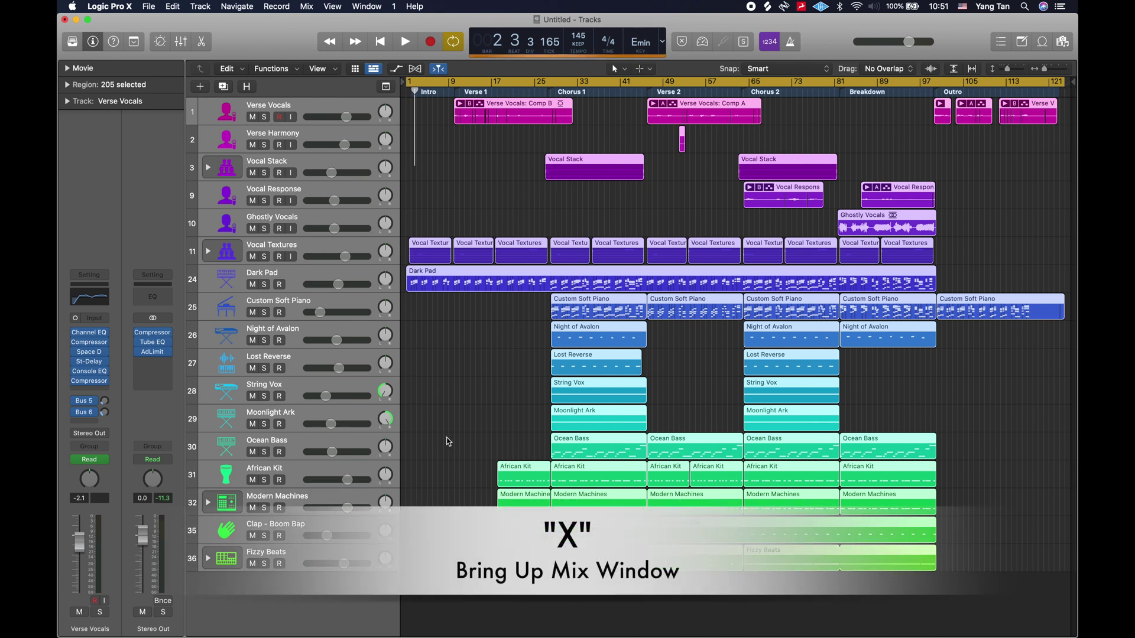
- Give the Small Room and other reverb aux strips their own tracks 2–6 from the Mixer
{"action": "key", "text": "x"}
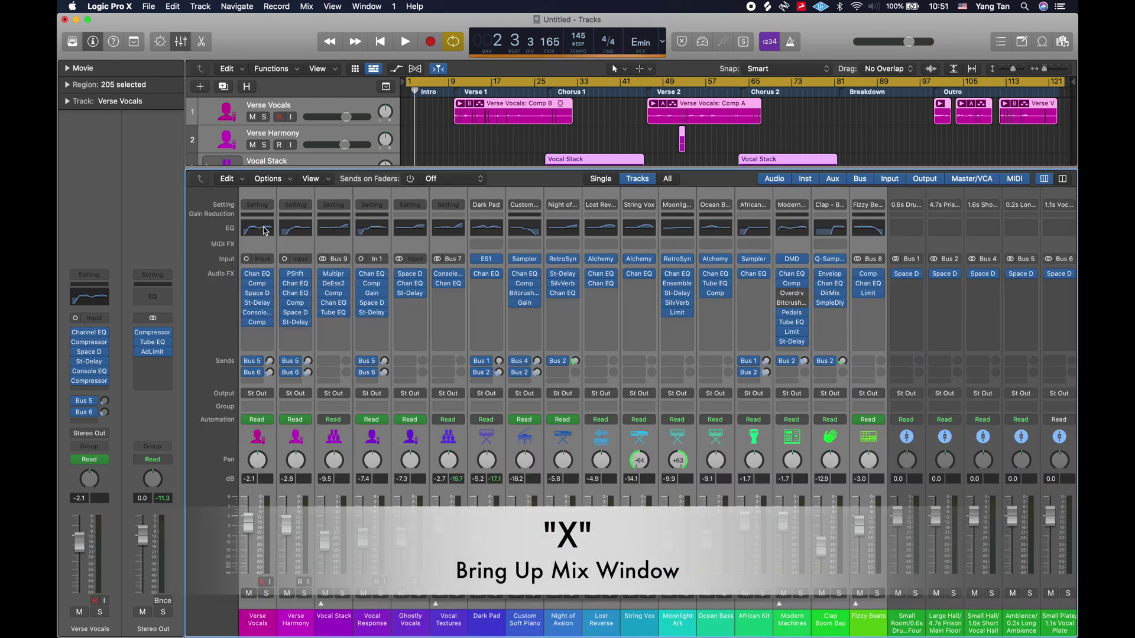
{"action": "scroll", "coordinate": [674, 448], "scroll_direction": "right", "scroll_amount": 1}
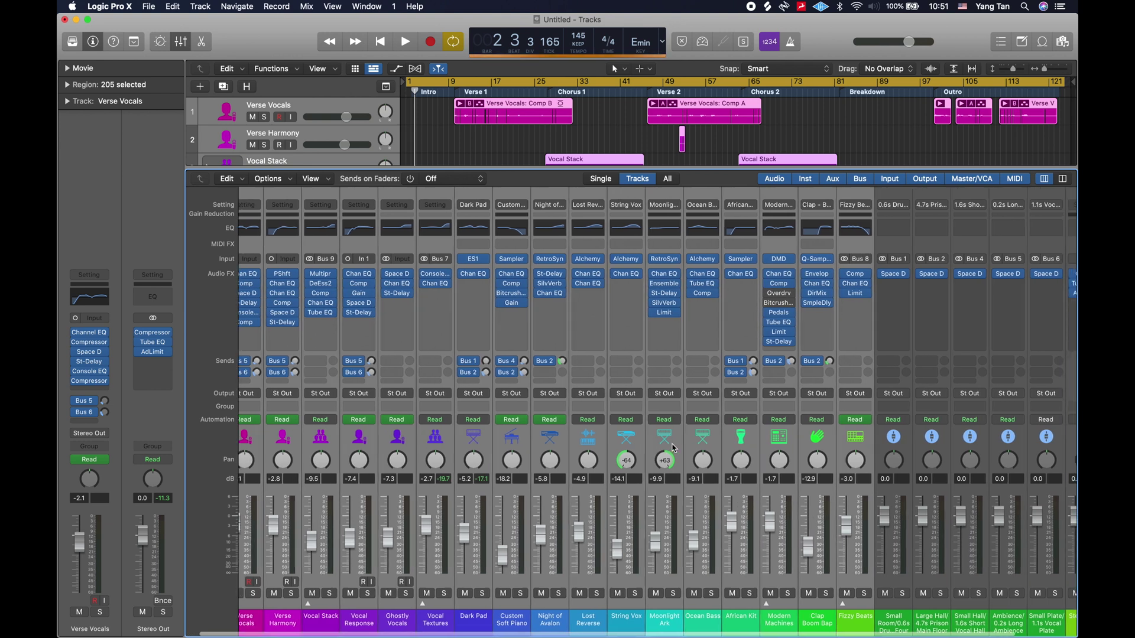
{"action": "scroll", "coordinate": [674, 448], "scroll_direction": "right", "scroll_amount": 5}
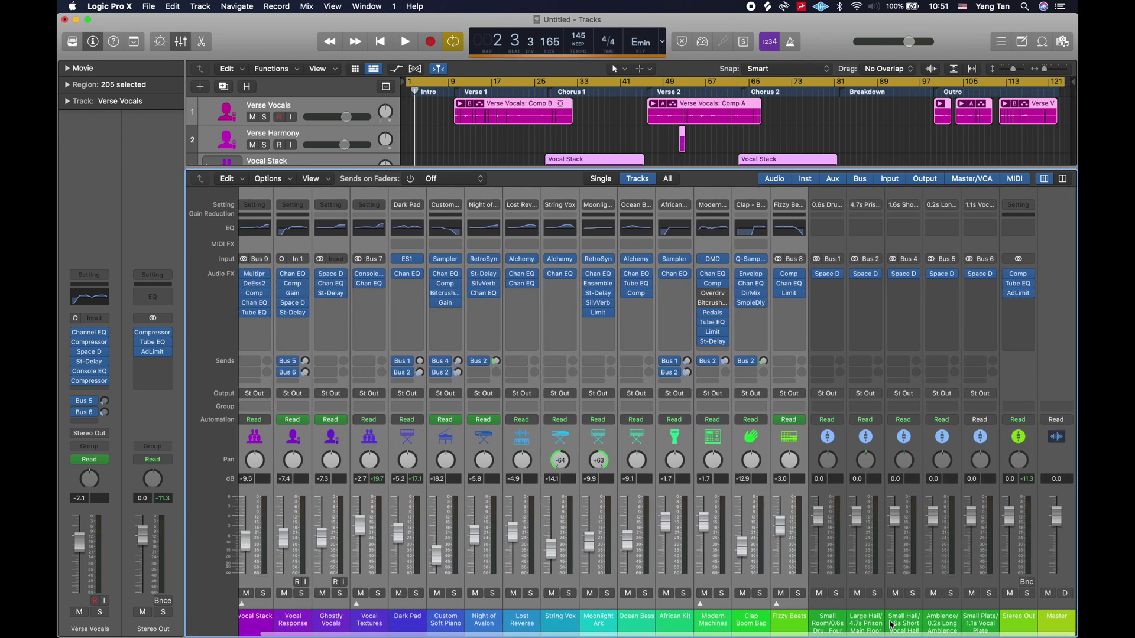
{"action": "left_click", "coordinate": [829, 623]}
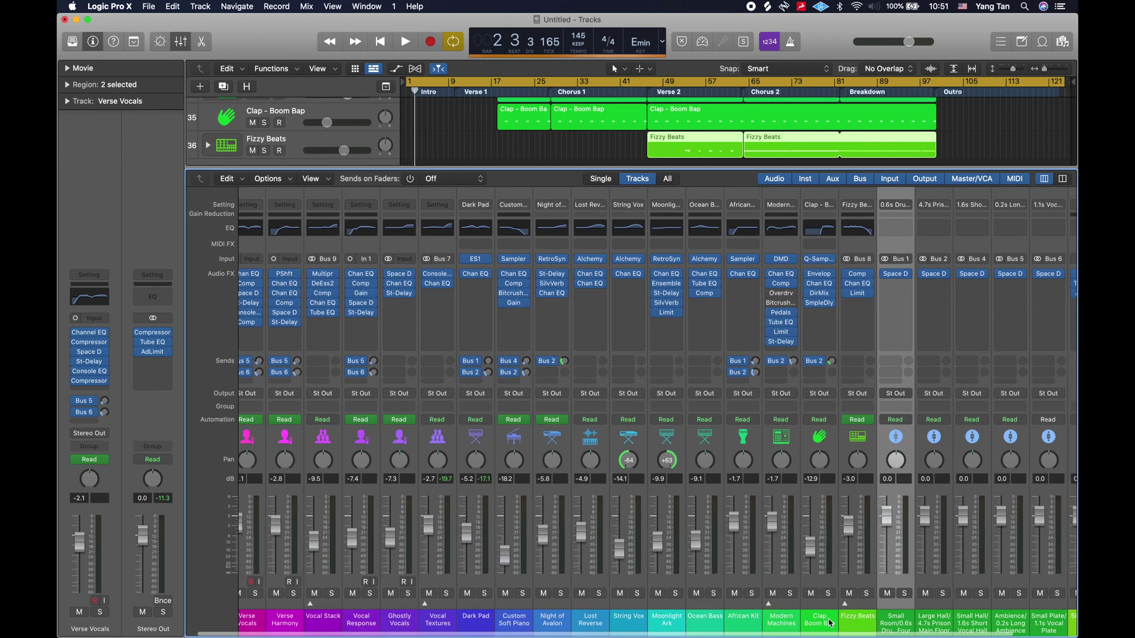
{"action": "scroll", "coordinate": [830, 623], "scroll_direction": "right", "scroll_amount": 3}
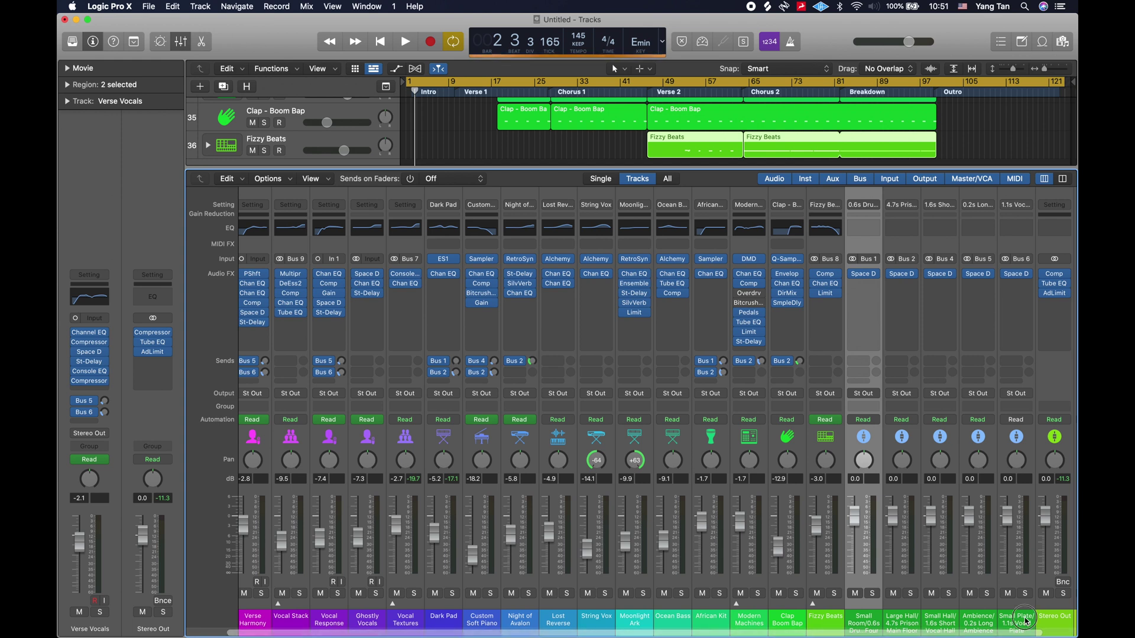
{"action": "scroll", "coordinate": [1027, 620], "scroll_direction": "right", "scroll_amount": 2}
{"action": "left_click", "coordinate": [272, 179]}
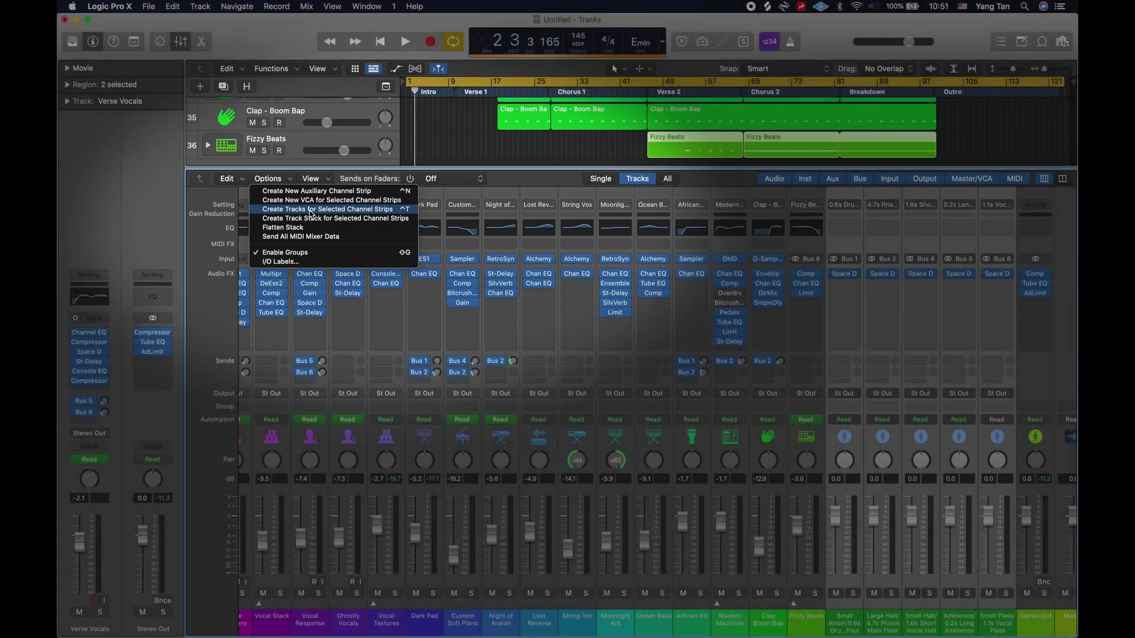
{"action": "left_click", "coordinate": [312, 209]}
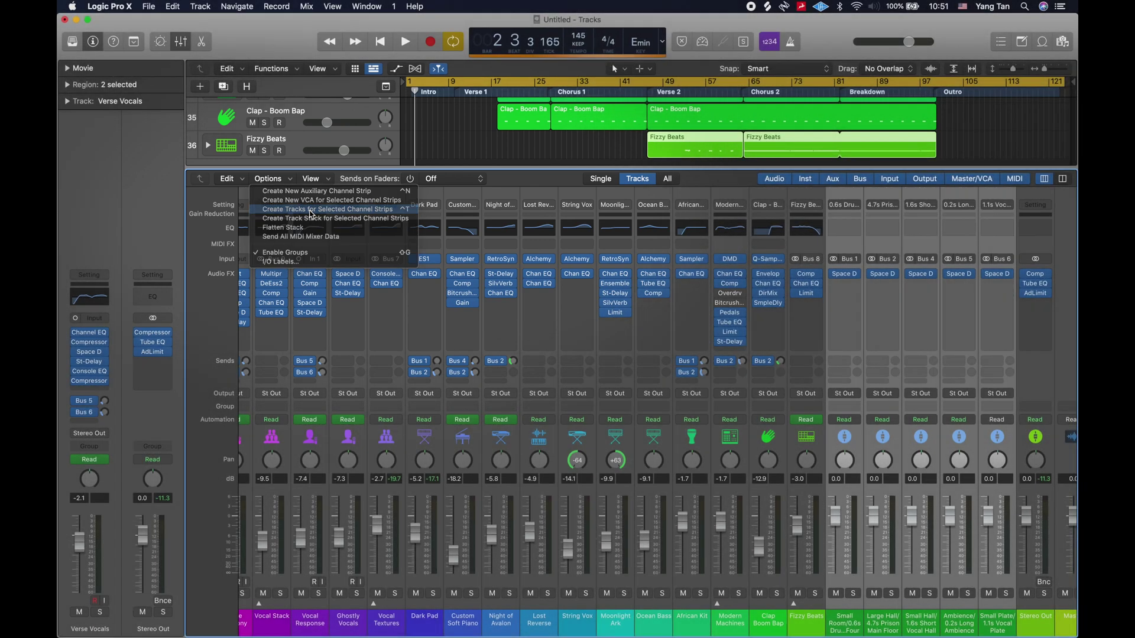
- Drag the five reverb aux tracks above Verse Vocals as tracks 1–5, then select all regions
{"action": "key", "text": "x"}
{"action": "scroll", "coordinate": [471, 342], "scroll_direction": "down", "scroll_amount": 1}
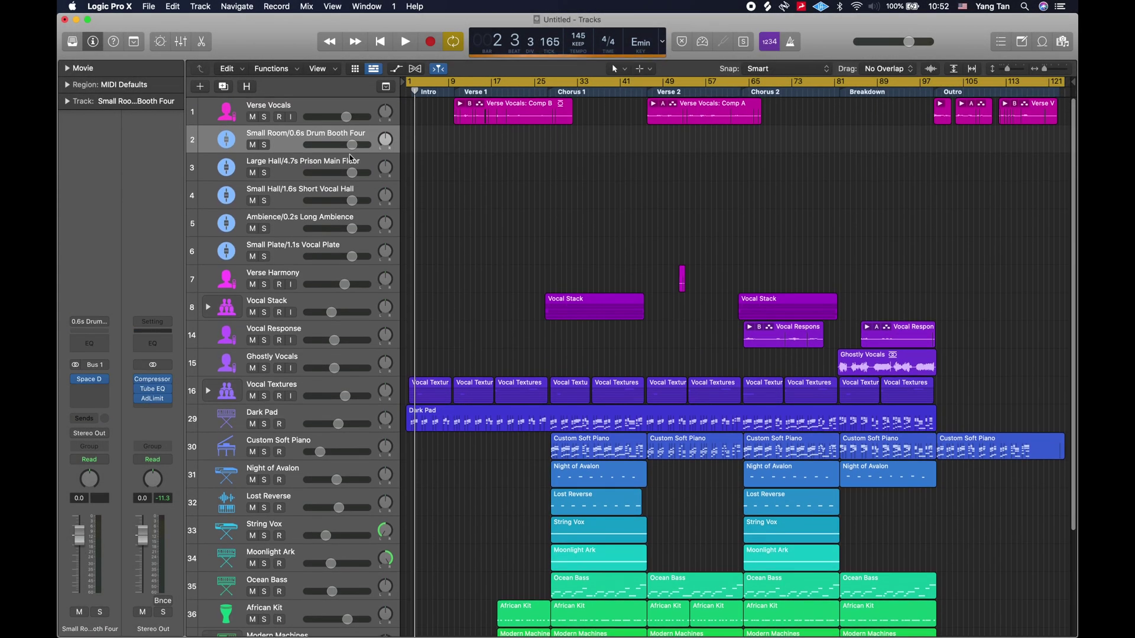
{"action": "left_click", "coordinate": [297, 244], "text": "shift"}
{"action": "left_click_drag", "start_coordinate": [297, 244], "coordinate": [292, 108]}
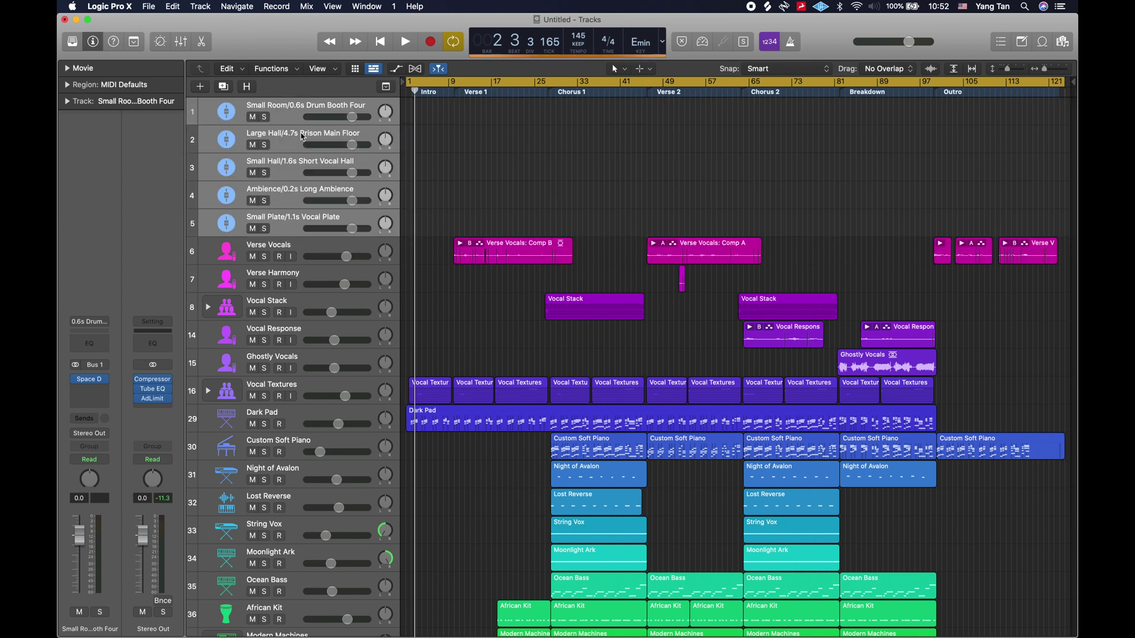
{"action": "key", "text": "super+a"}
{"action": "scroll", "coordinate": [514, 366], "scroll_direction": "down", "scroll_amount": 5}
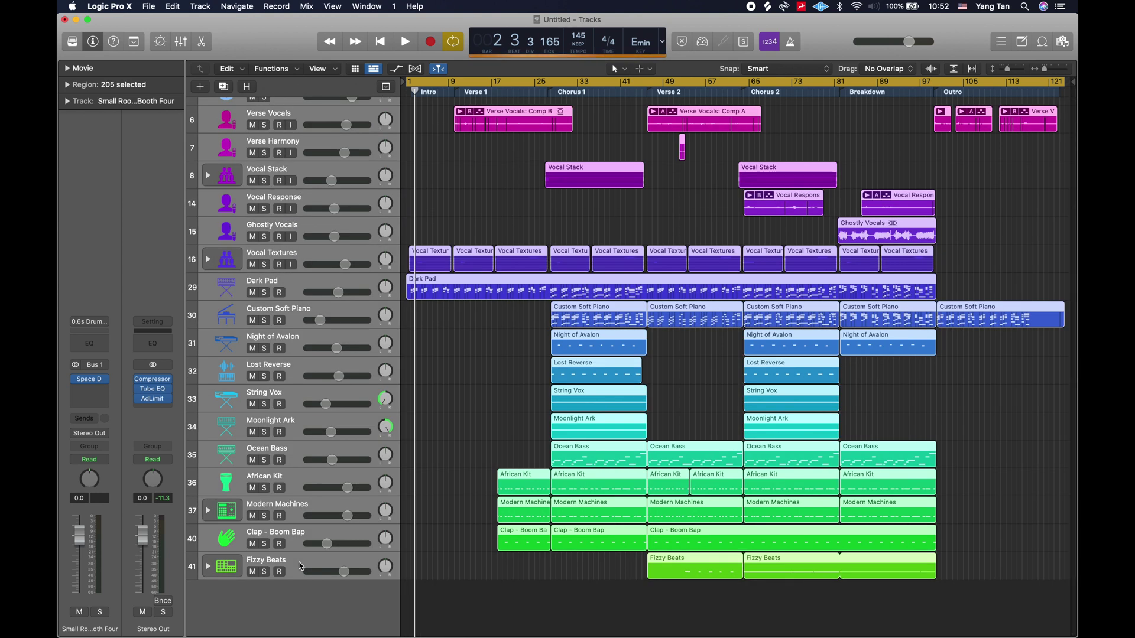
{"action": "scroll", "coordinate": [550, 461], "scroll_direction": "up", "scroll_amount": 5}
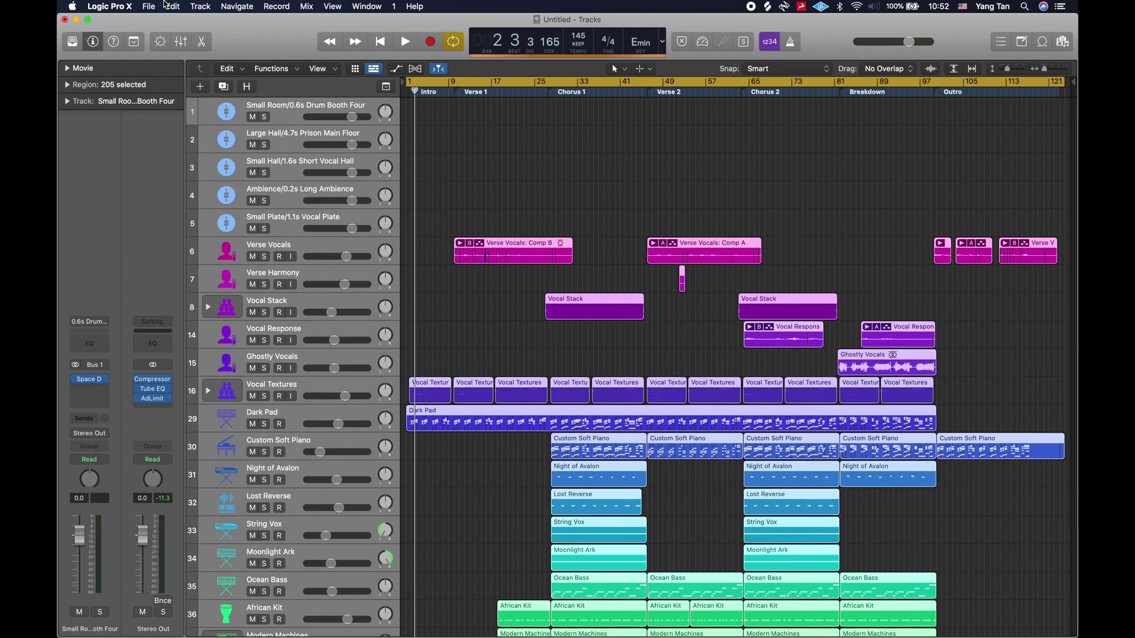
- Export all 47 tracks as audio files into a new Desktop folder 'AI For Mix Stem'
{"action": "left_click", "coordinate": [148, 6]}
{"action": "mouse_move", "coordinate": [210, 251]}
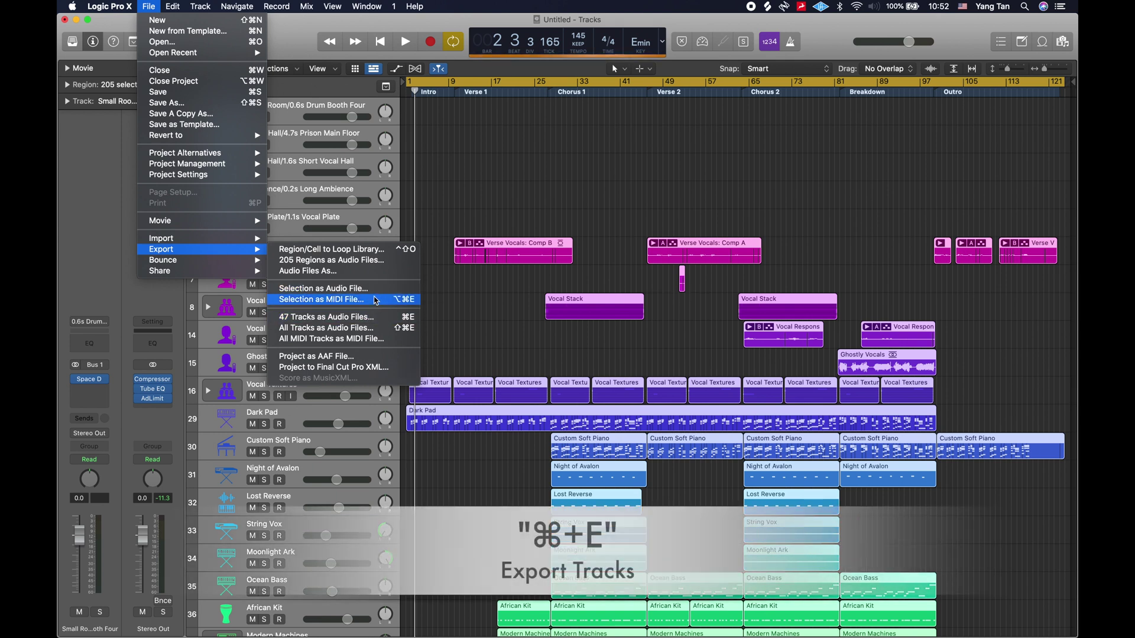
{"action": "left_click", "coordinate": [331, 317]}
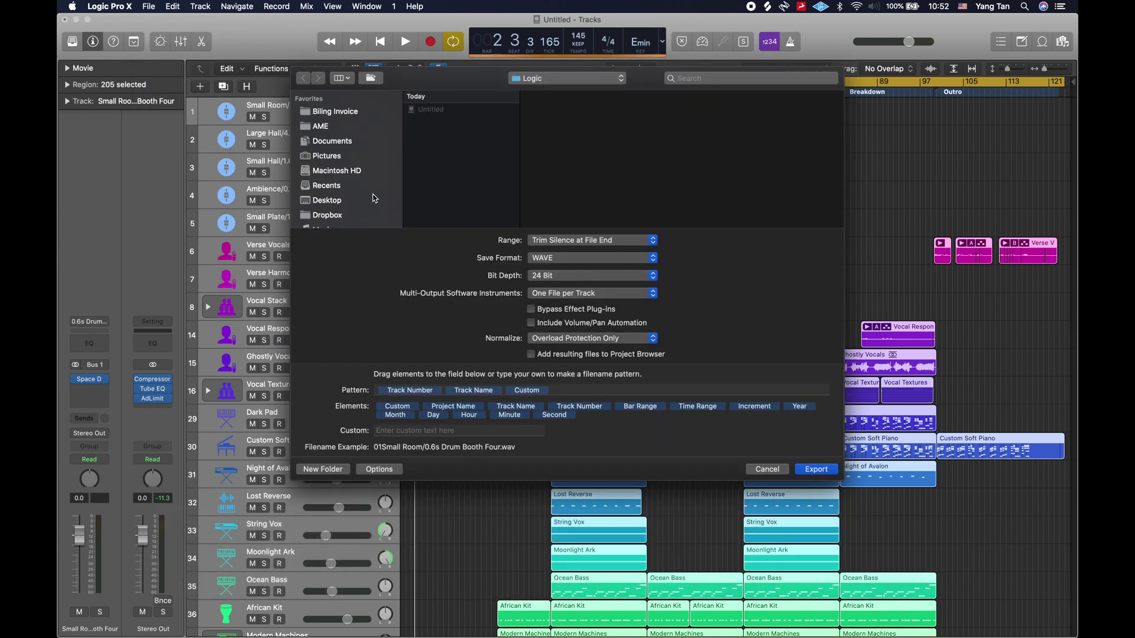
{"action": "scroll", "coordinate": [374, 198], "scroll_direction": "down", "scroll_amount": 5}
{"action": "scroll", "coordinate": [355, 201], "scroll_direction": "up", "scroll_amount": 5}
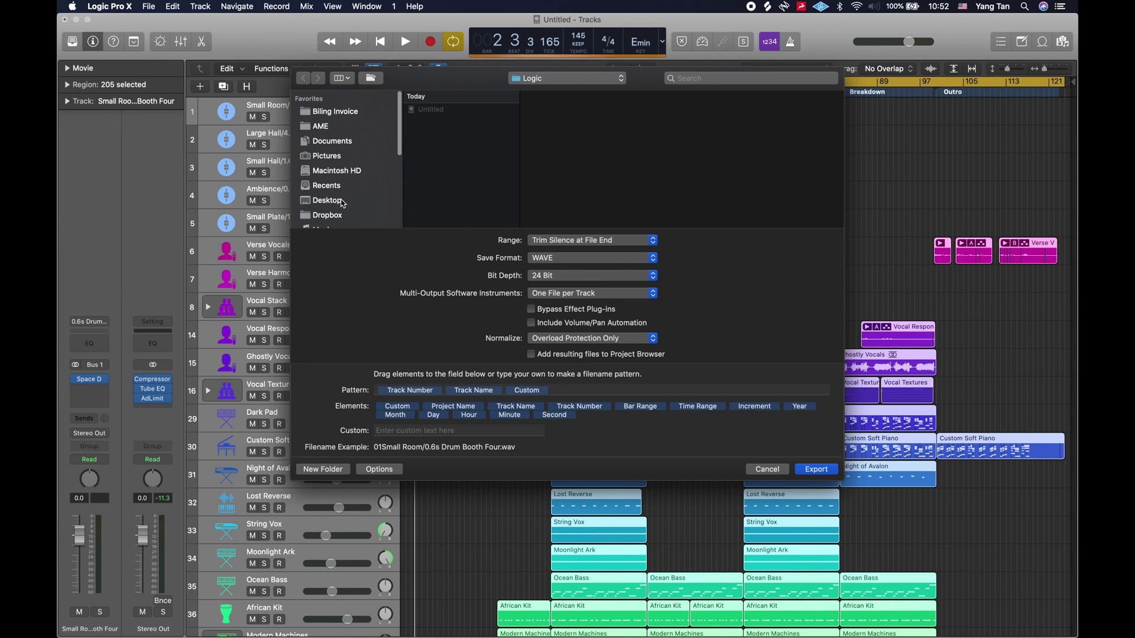
{"action": "left_click", "coordinate": [326, 200]}
{"action": "left_click", "coordinate": [324, 468]}
{"action": "type", "text": "AI For "}
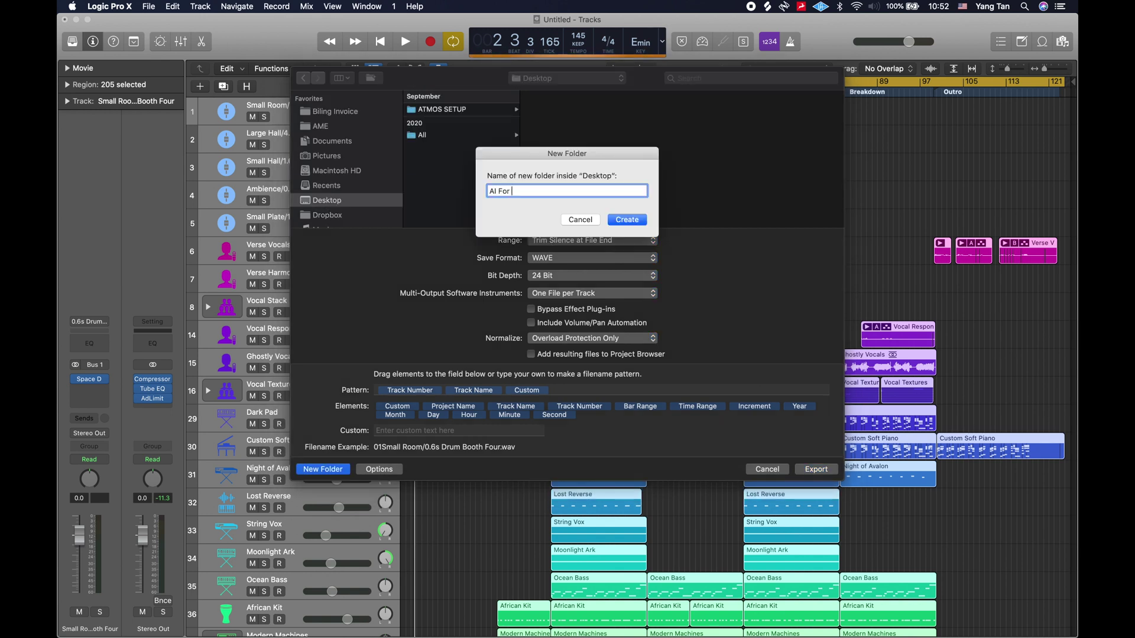
{"action": "type", "text": "Mix Stem"}
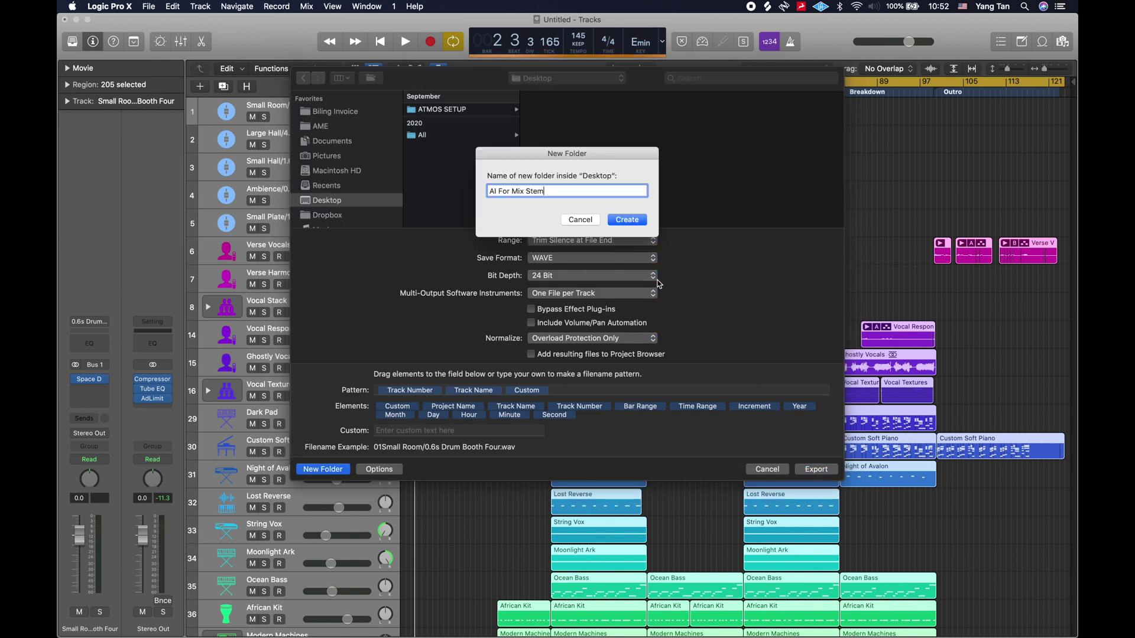
{"action": "key", "text": "Return"}
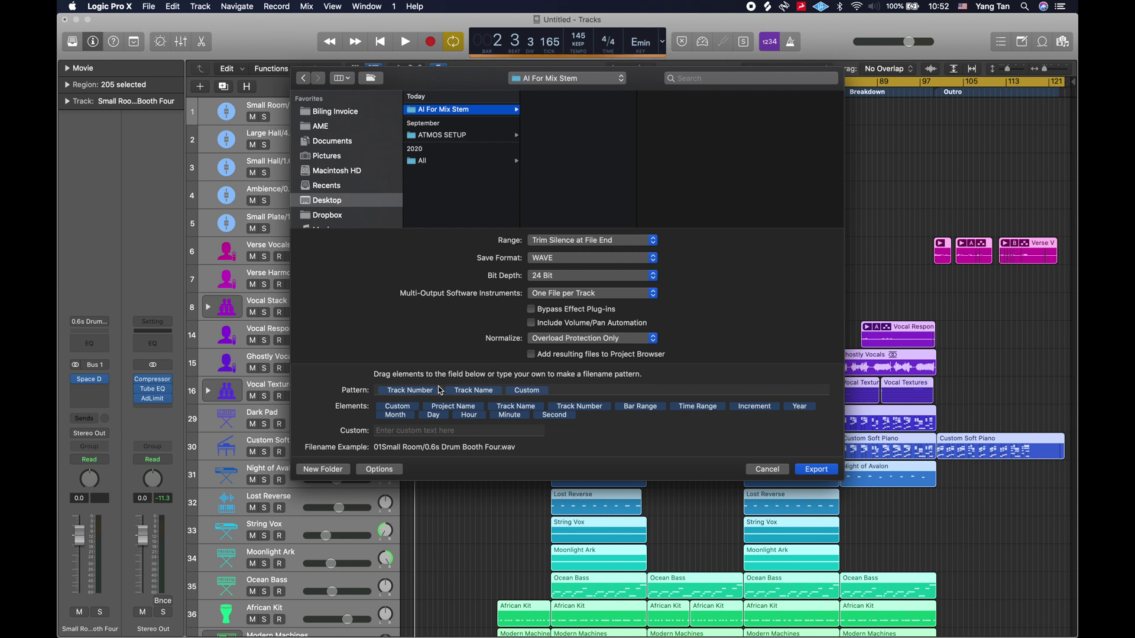
- Set the export to cycle range only, WAVE, 24 Bit, one file per track, Normalize Off
{"action": "left_click", "coordinate": [547, 240]}
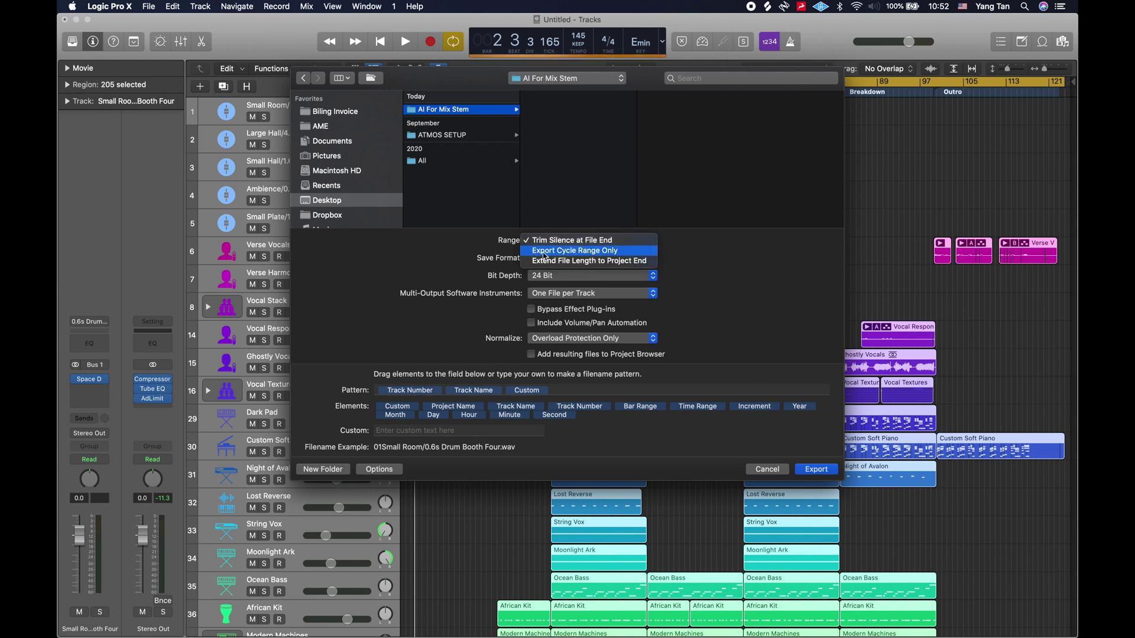
{"action": "left_click", "coordinate": [569, 253]}
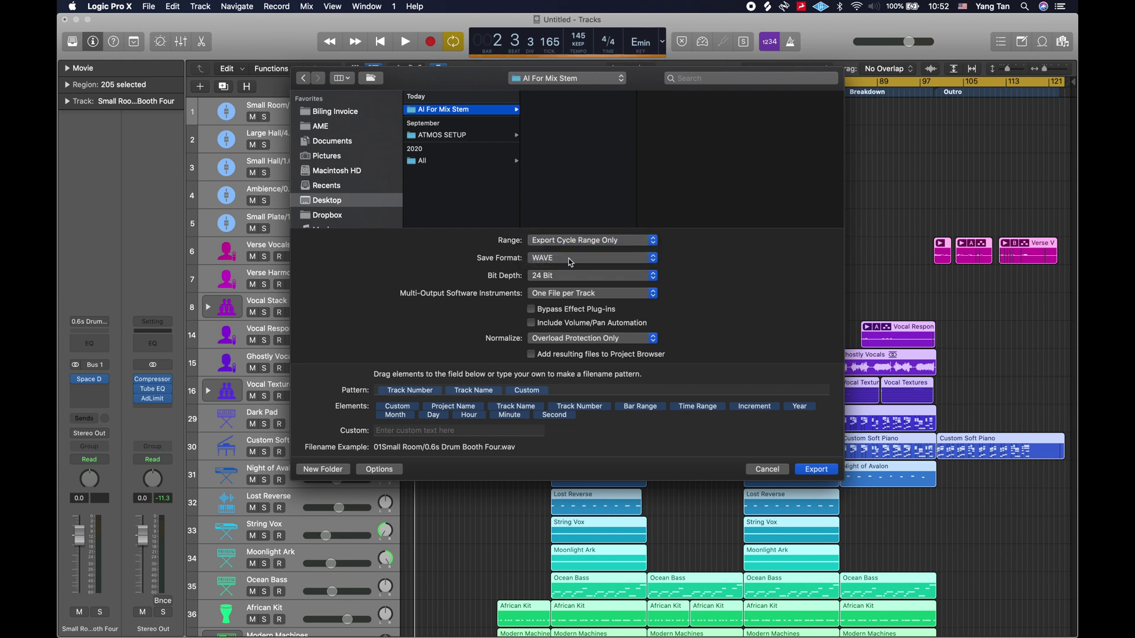
{"action": "left_click", "coordinate": [571, 258]}
{"action": "left_click", "coordinate": [578, 258]}
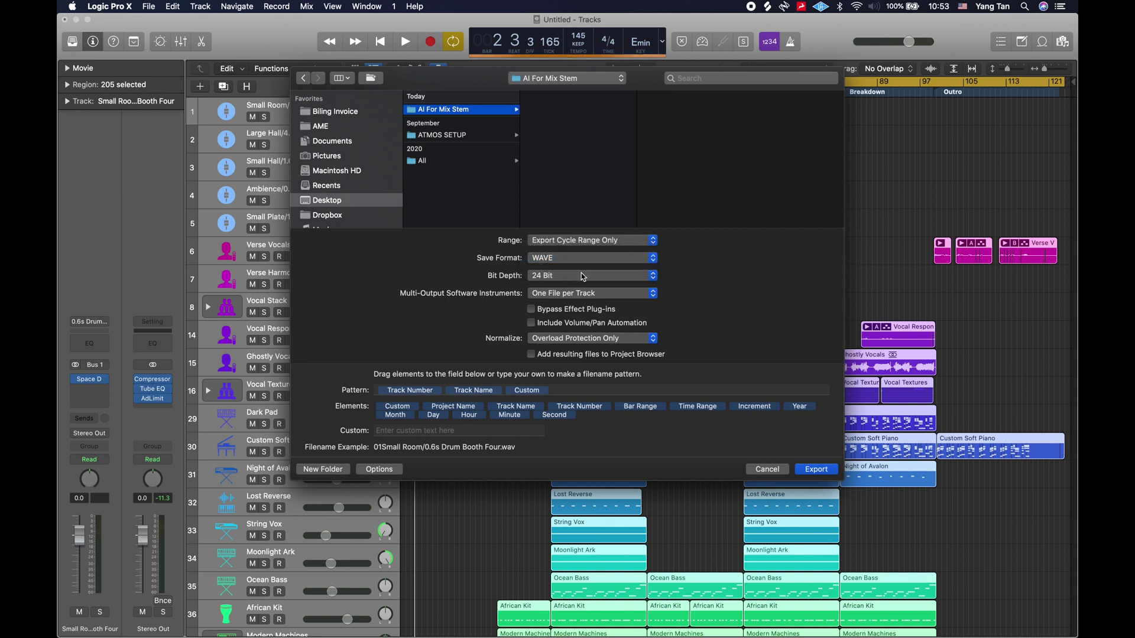
{"action": "left_click", "coordinate": [583, 277]}
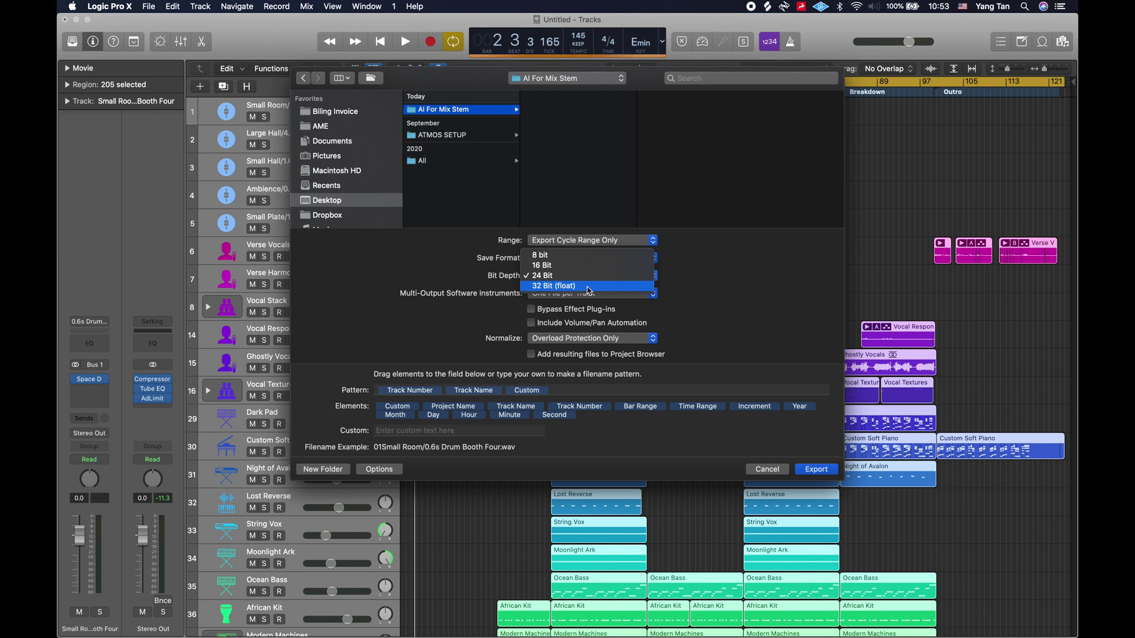
{"action": "left_click", "coordinate": [705, 285]}
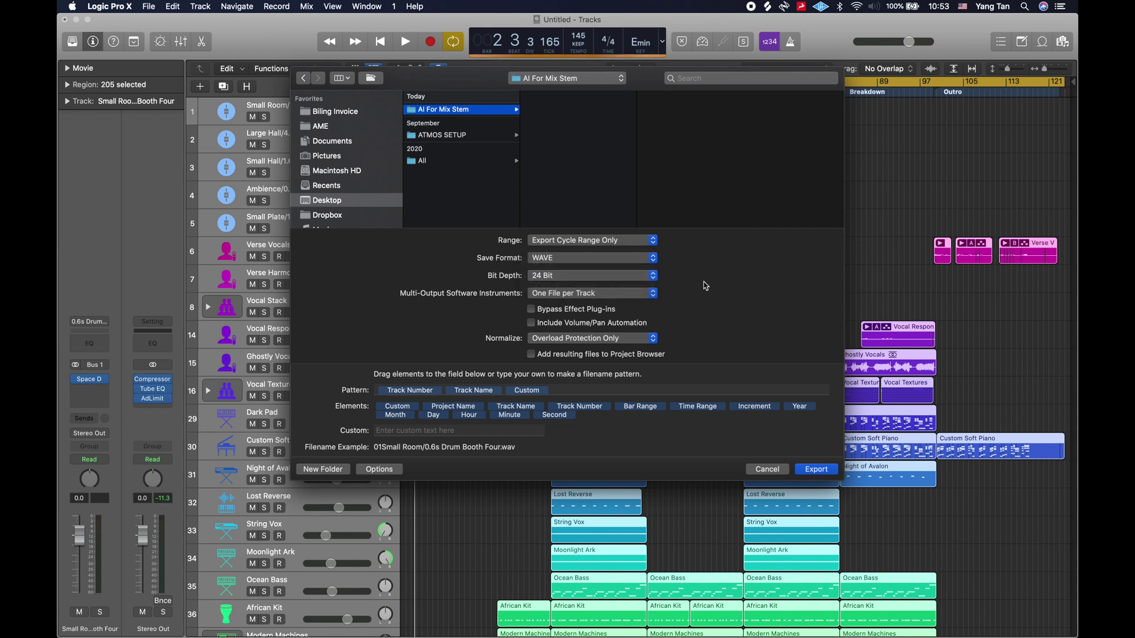
{"action": "left_click", "coordinate": [615, 296]}
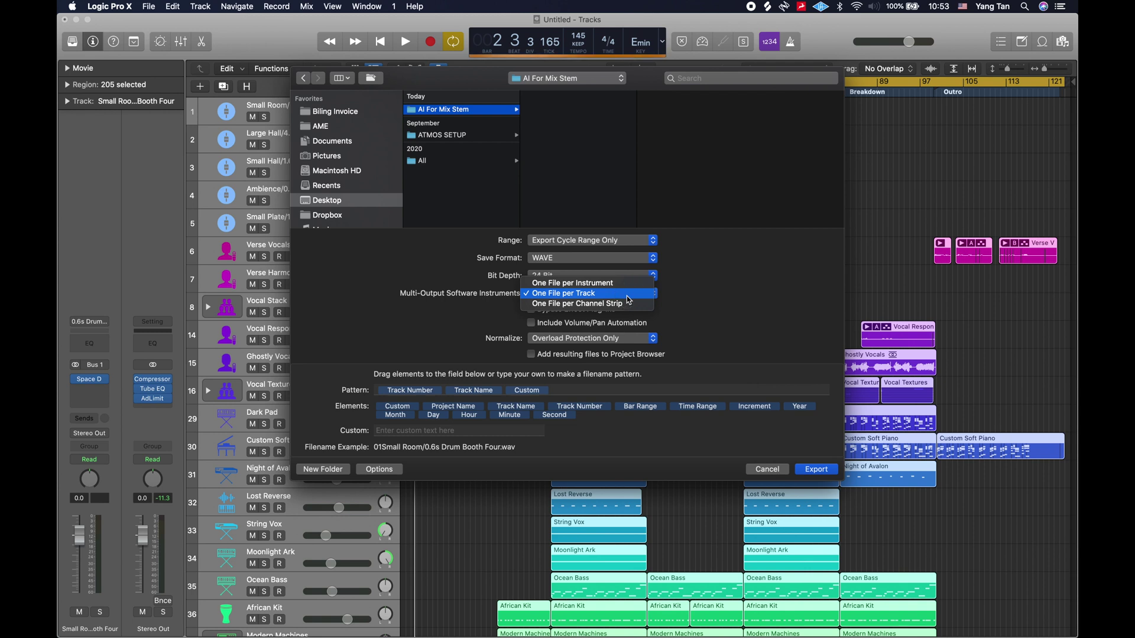
{"action": "left_click", "coordinate": [627, 296]}
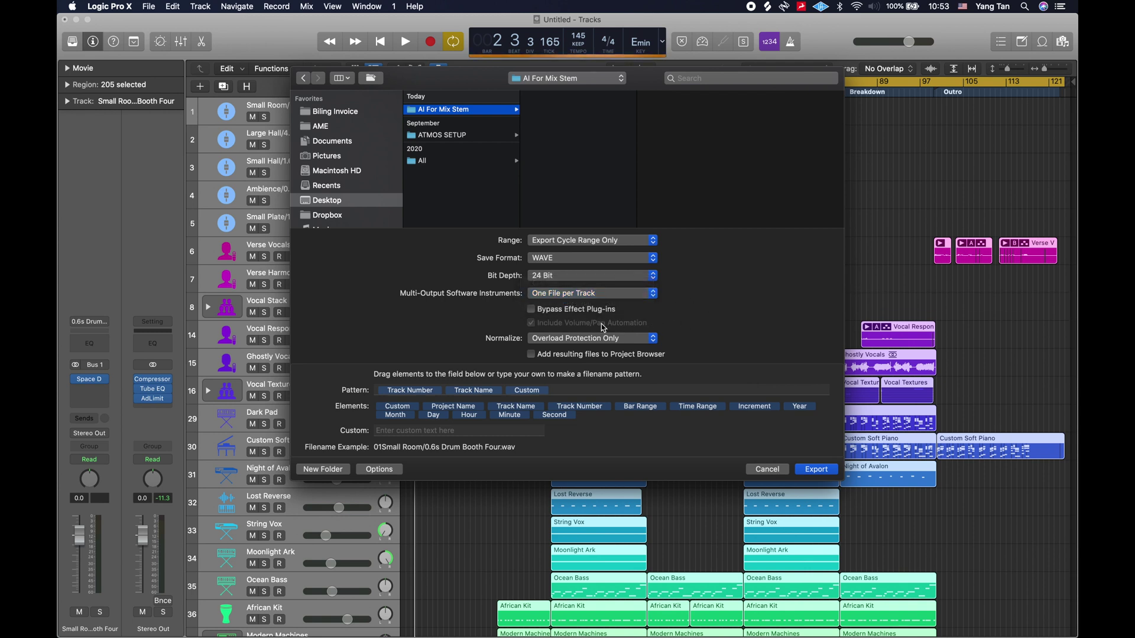
{"action": "left_click", "coordinate": [538, 338]}
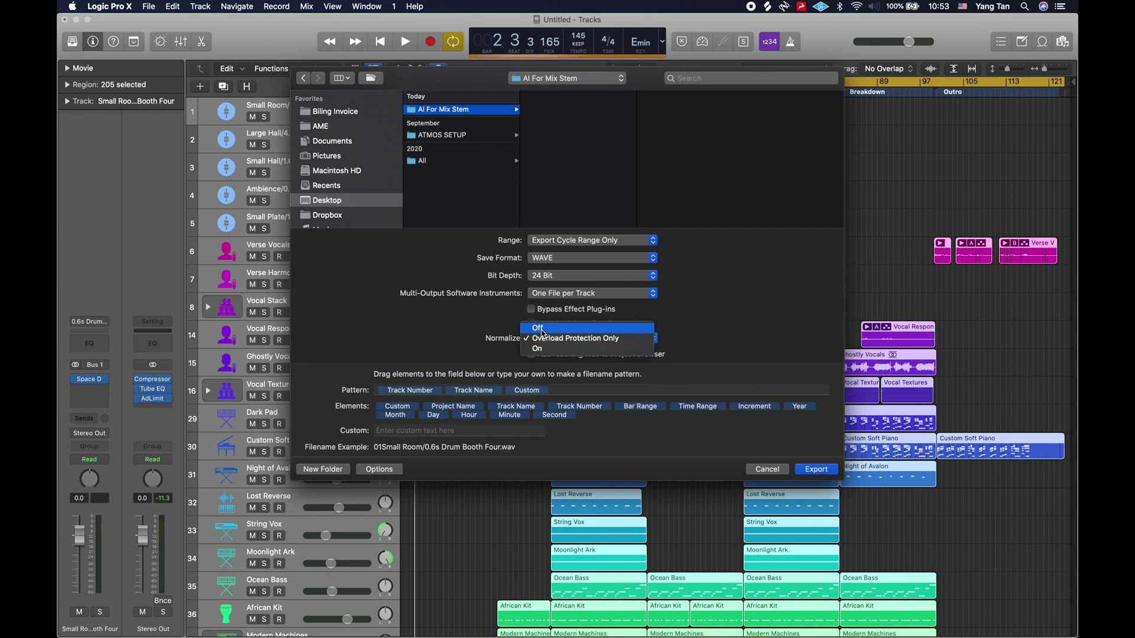
{"action": "left_click", "coordinate": [541, 326]}
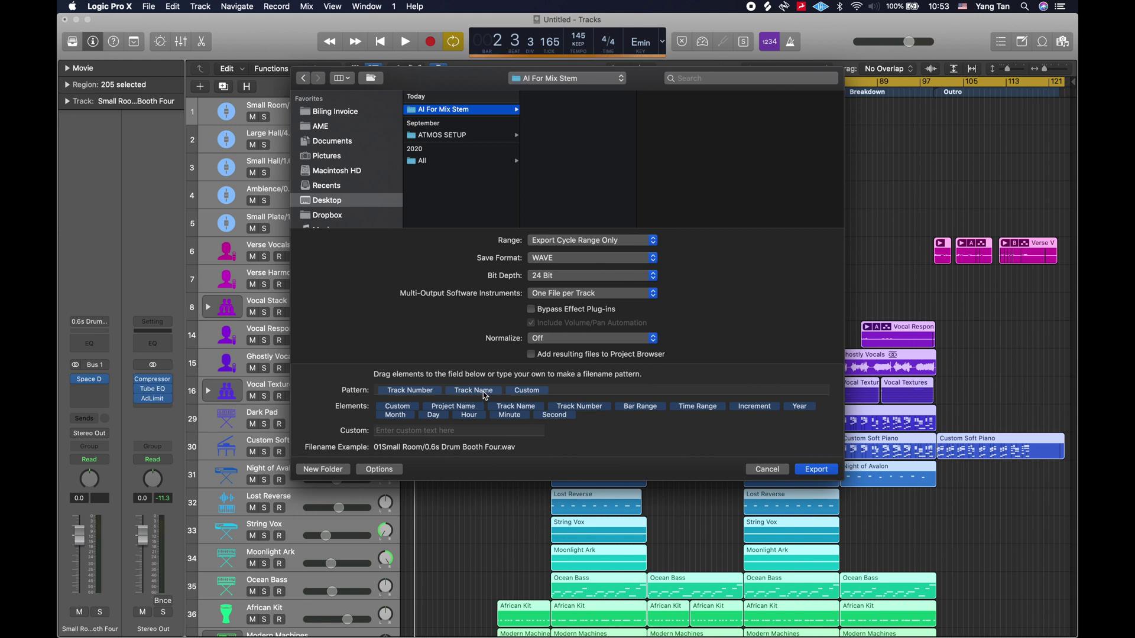
- Add a Custom element after Track Name in the file-name pattern and select it
{"action": "left_click", "coordinate": [437, 392]}
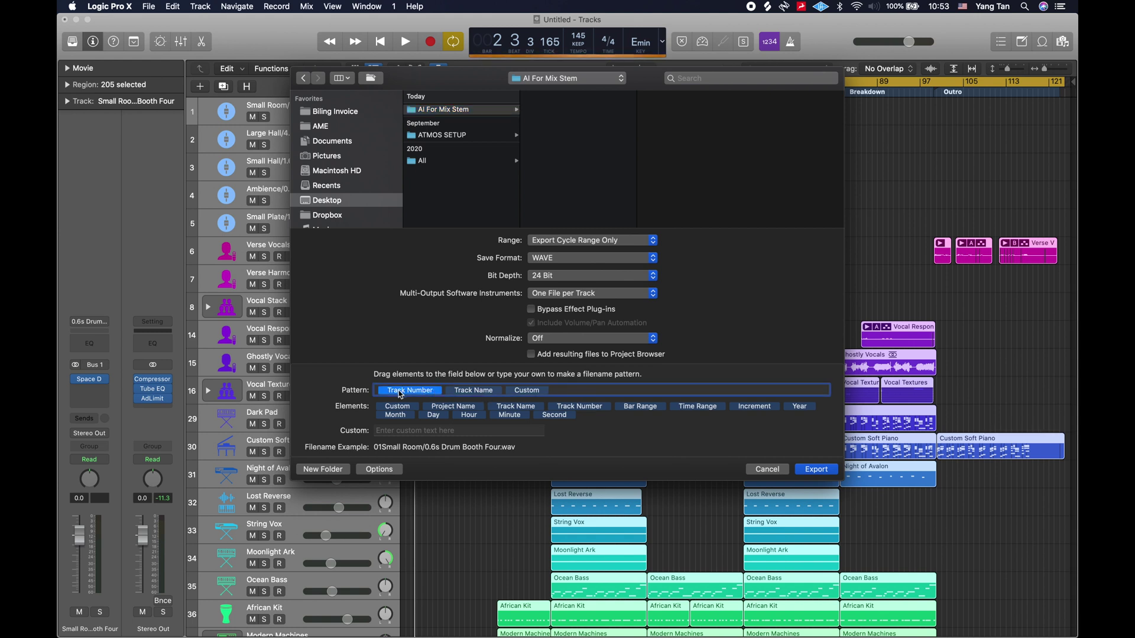
{"action": "left_click_drag", "start_coordinate": [412, 406], "coordinate": [585, 393]}
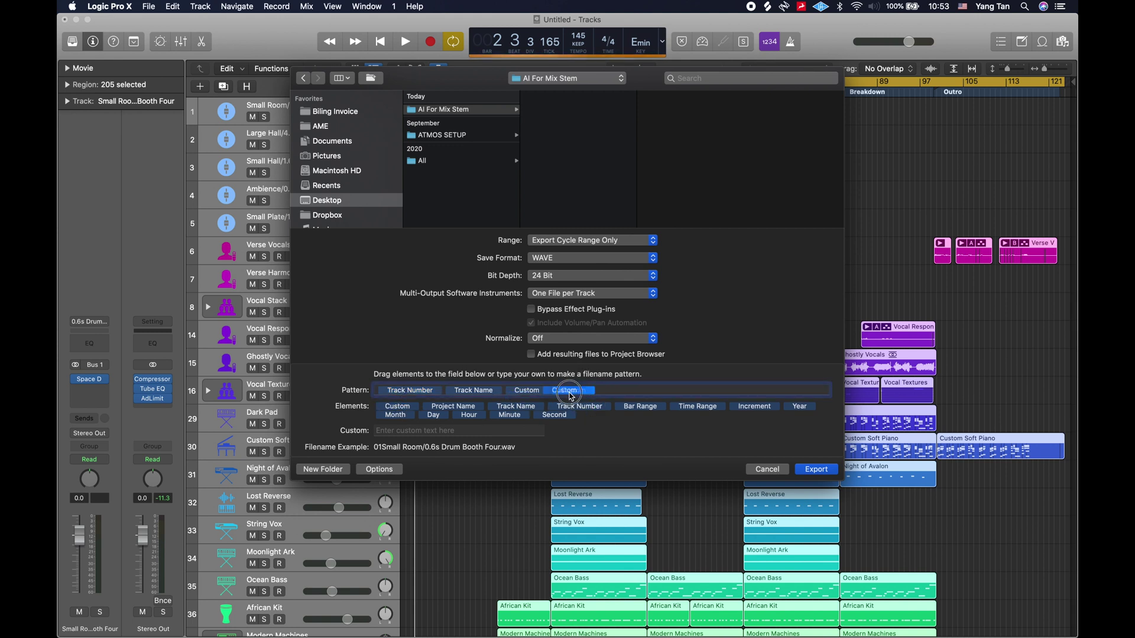
{"action": "left_click", "coordinate": [580, 391]}
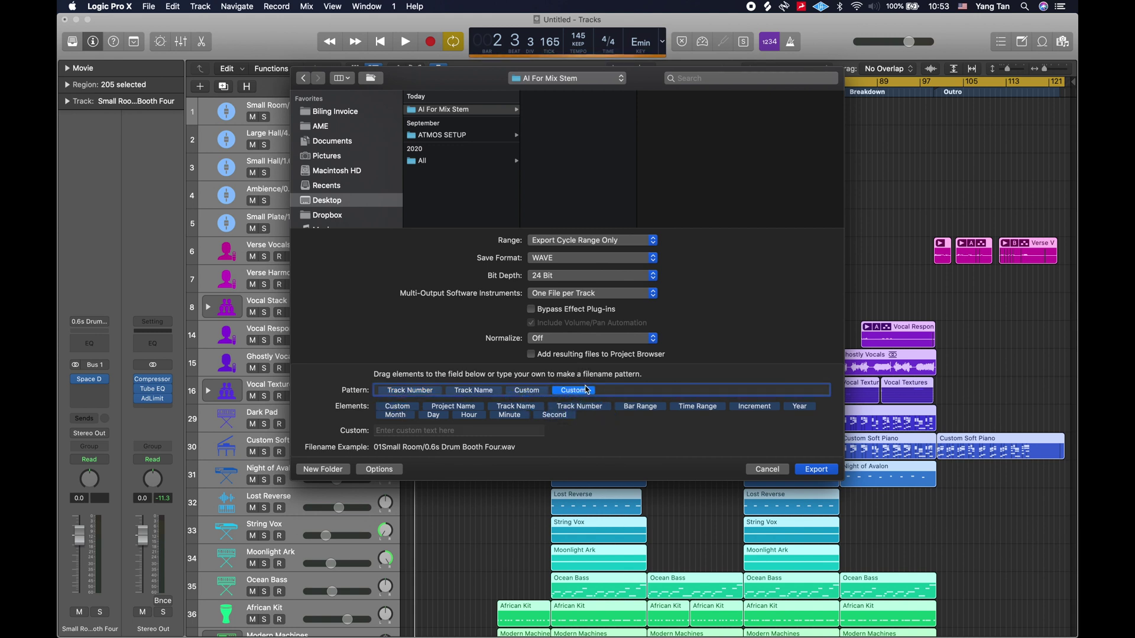
- Delete the extra Custom element from the file-name pattern, leaving Track Number and Track Name
{"action": "key", "text": "BackSpace"}
{"action": "key", "text": "BackSpace"}
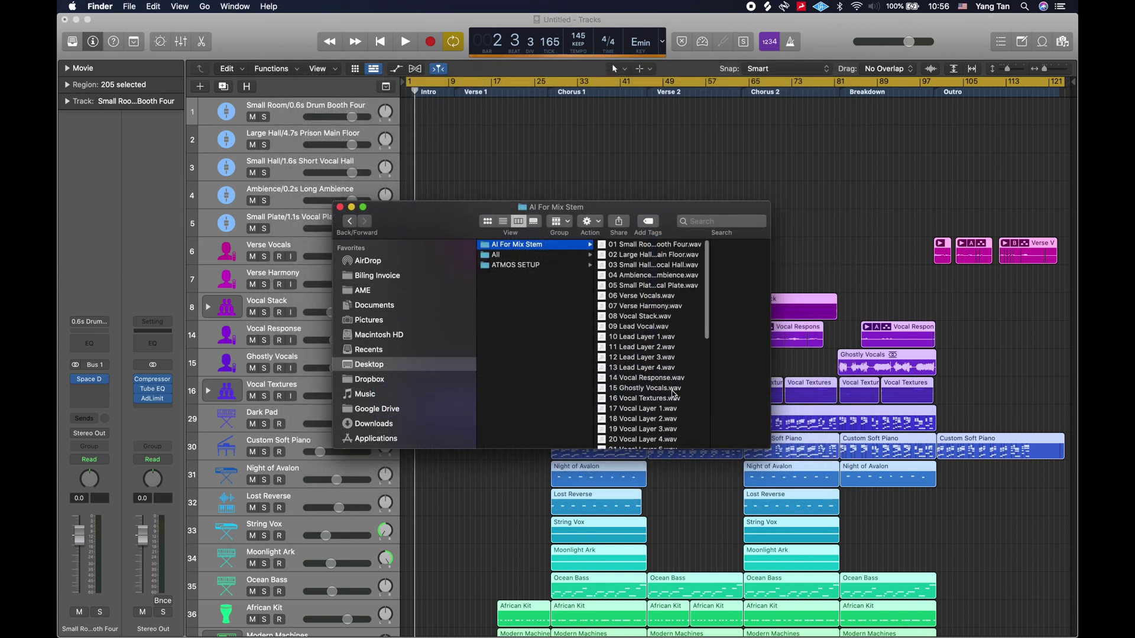
- Close the stems Finder window and save the Logic project as 'AI_FOR MIX STEM'
{"action": "left_click", "coordinate": [606, 121]}
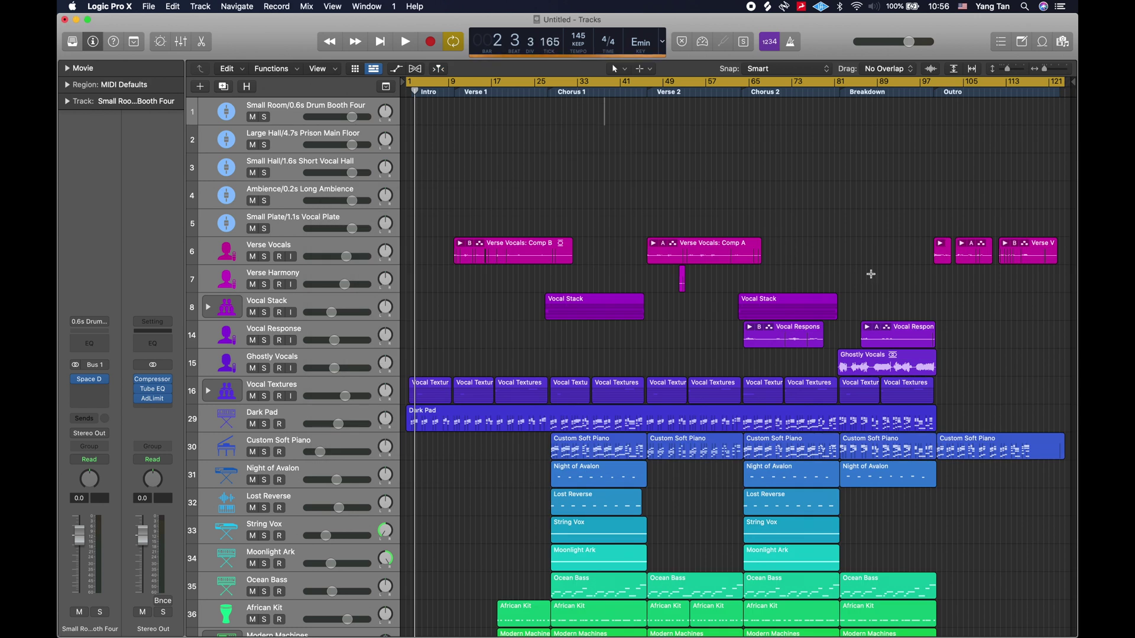
{"action": "key", "text": "super+s"}
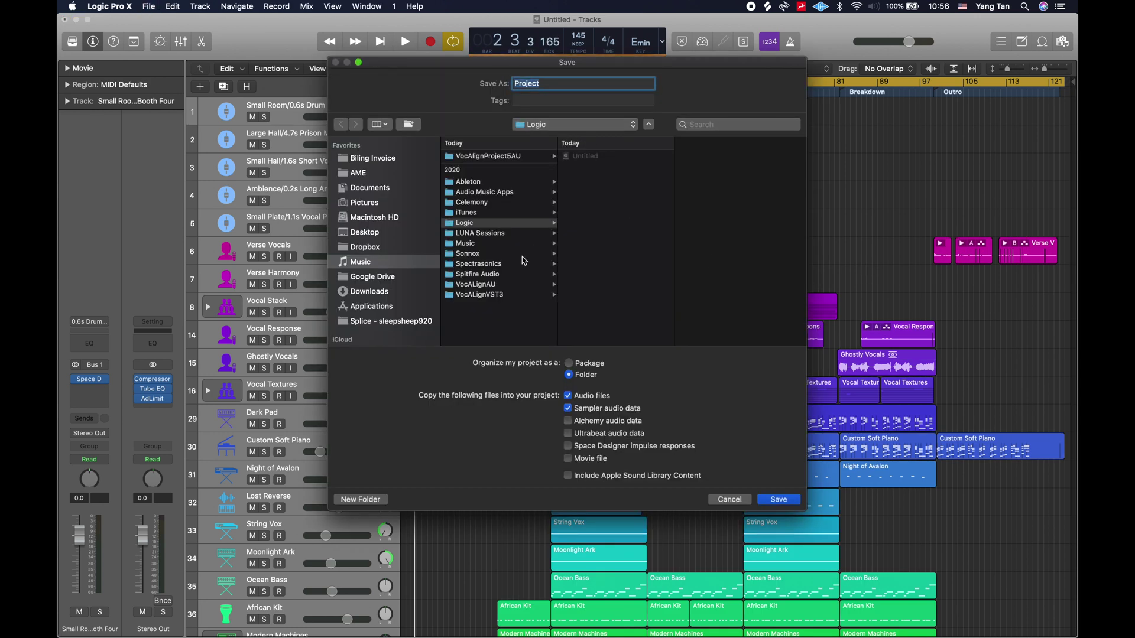
{"action": "type", "text": "Al"}
{"action": "key", "text": "Return"}
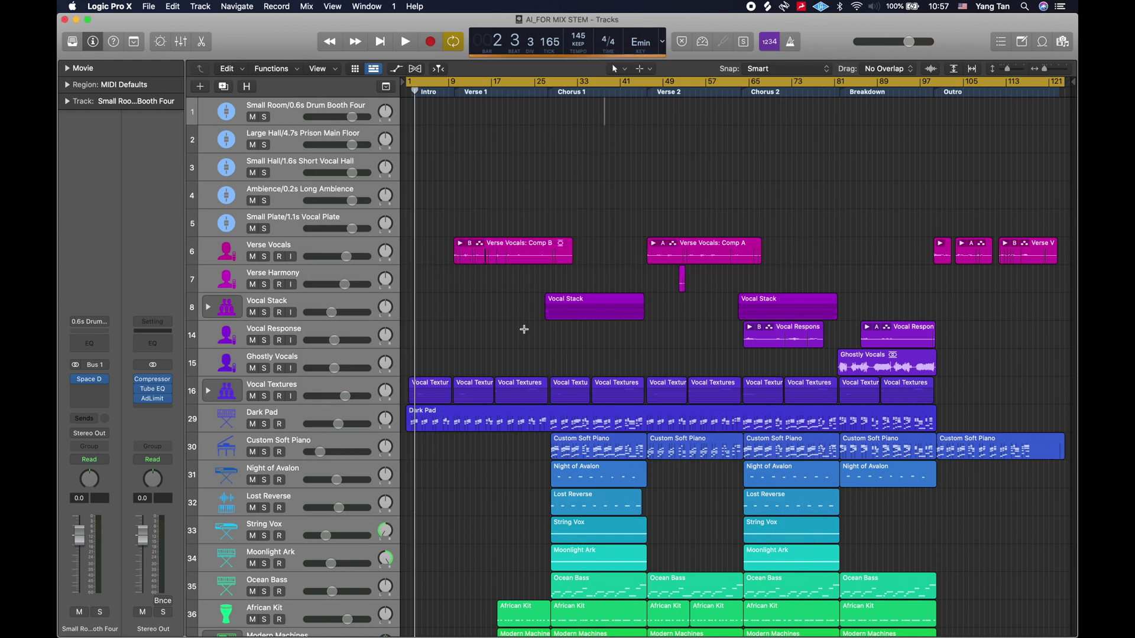
- Close the Logic project, saving changes, then play back the 47 re-imported stems
{"action": "key", "text": "super+w"}
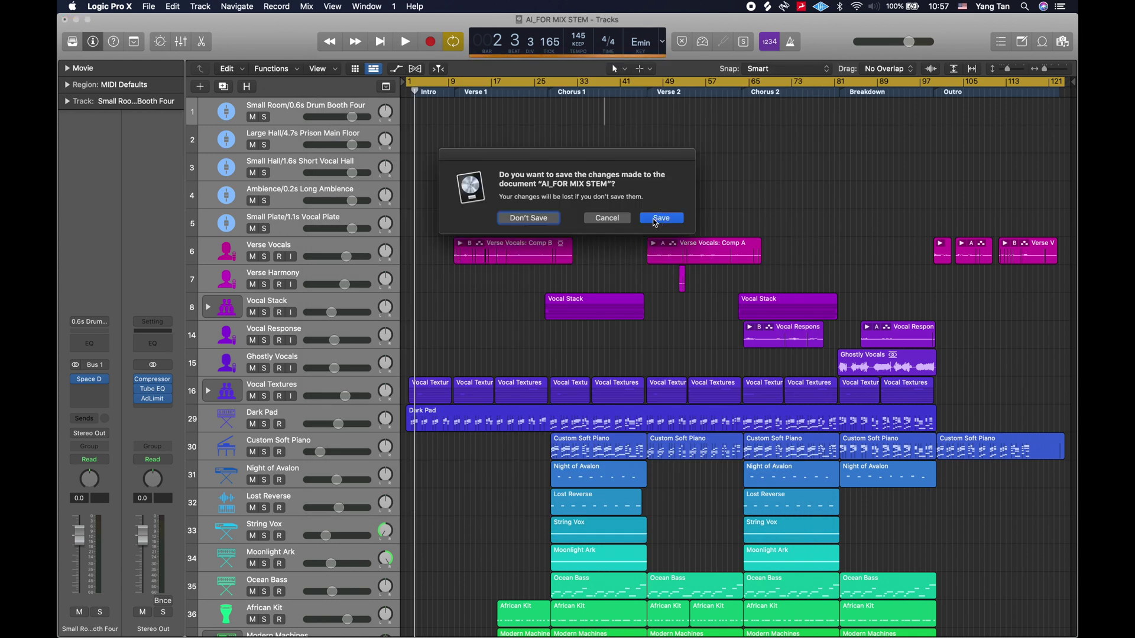
{"action": "left_click", "coordinate": [660, 218]}
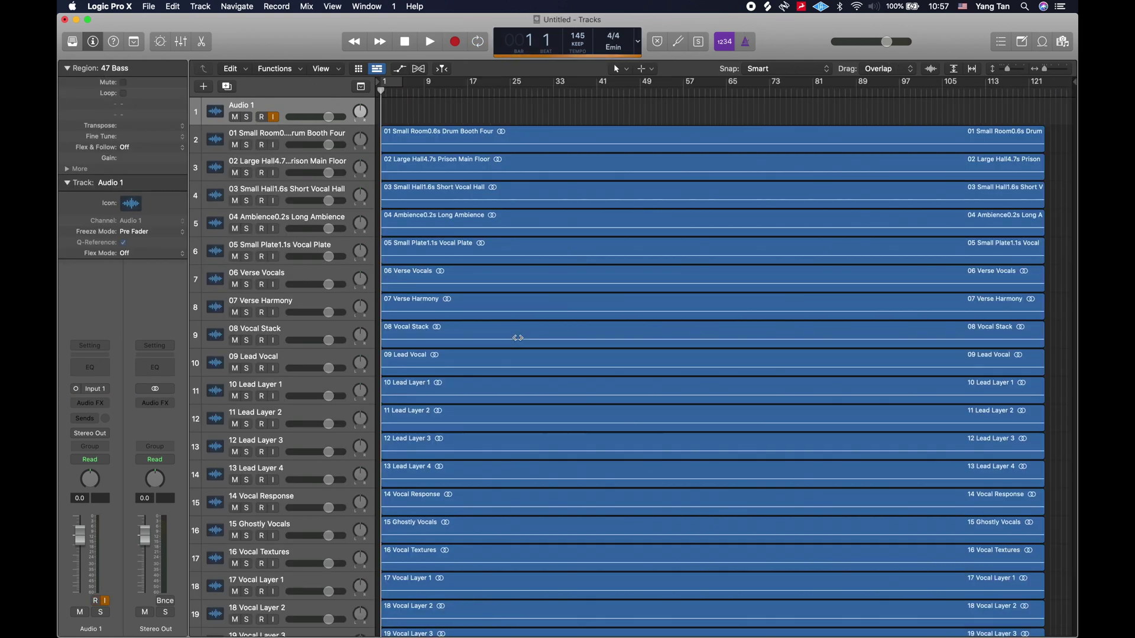
{"action": "scroll", "coordinate": [518, 337], "scroll_direction": "up", "scroll_amount": 15}
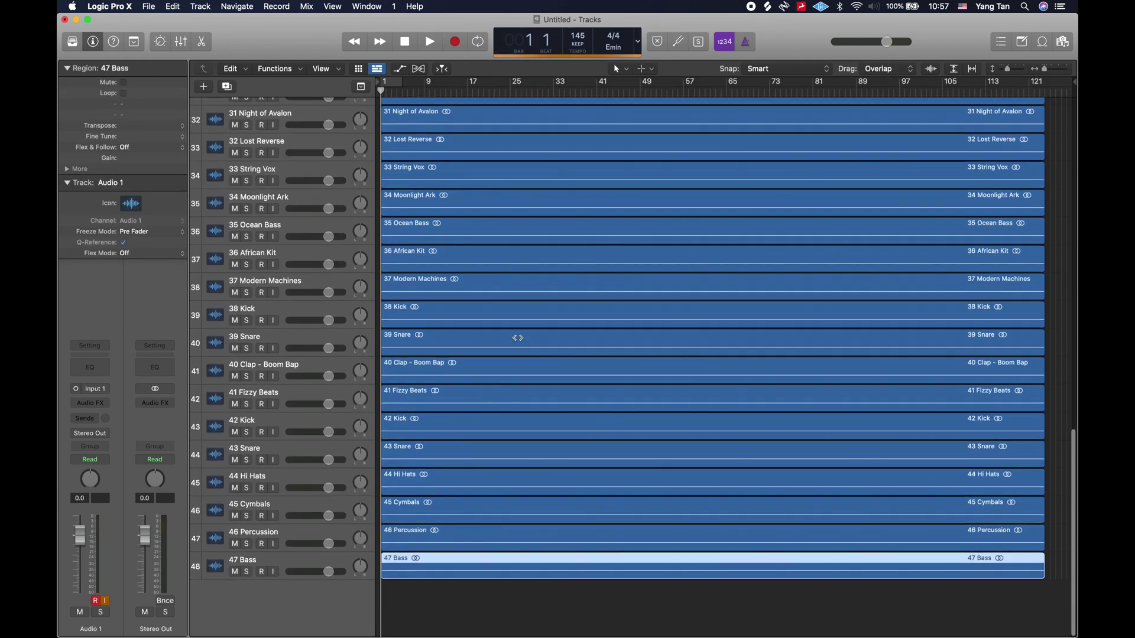
{"action": "key", "text": "space"}
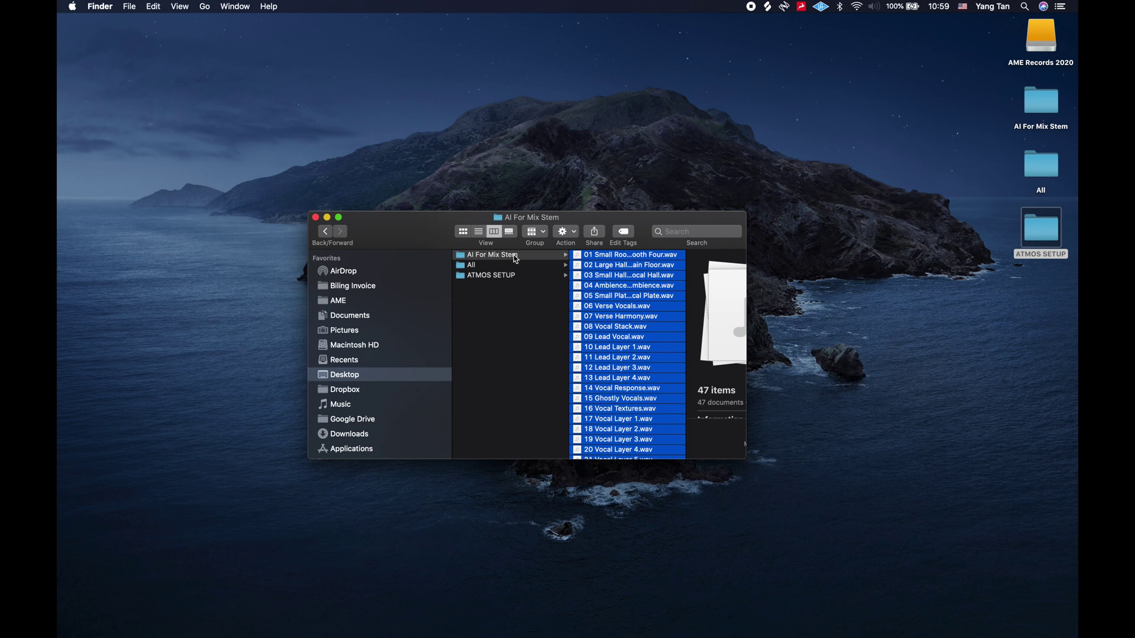
- Rename the AI For Mix Stem folder to 'AI For Mix Stem_100BPM Amin' and zip it
{"action": "left_click", "coordinate": [515, 259]}
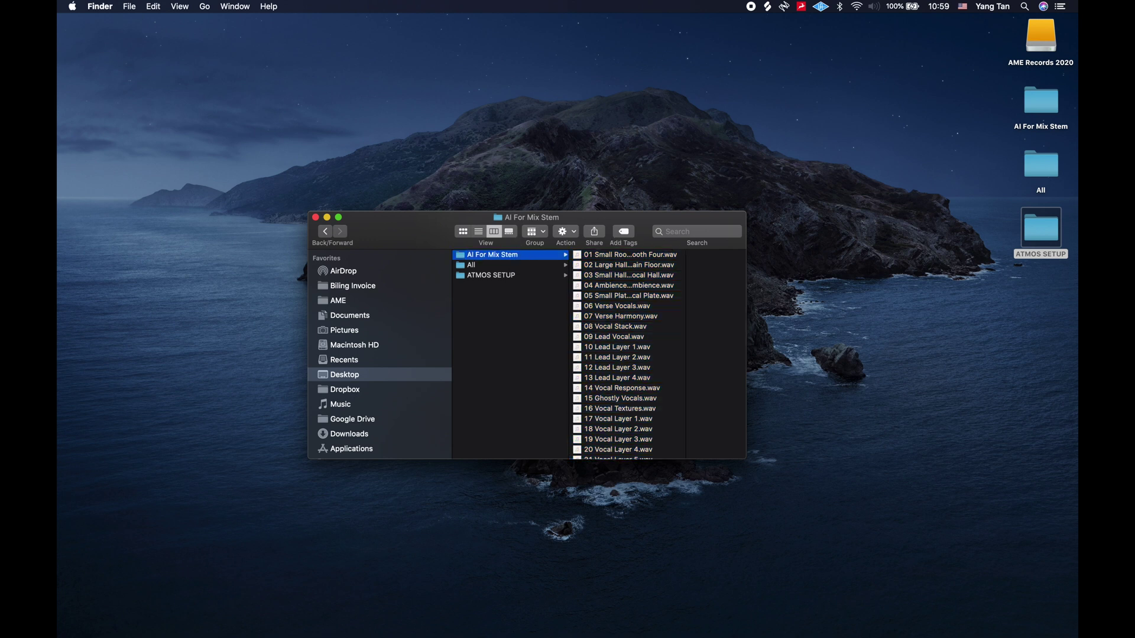
{"action": "key", "text": "Return"}
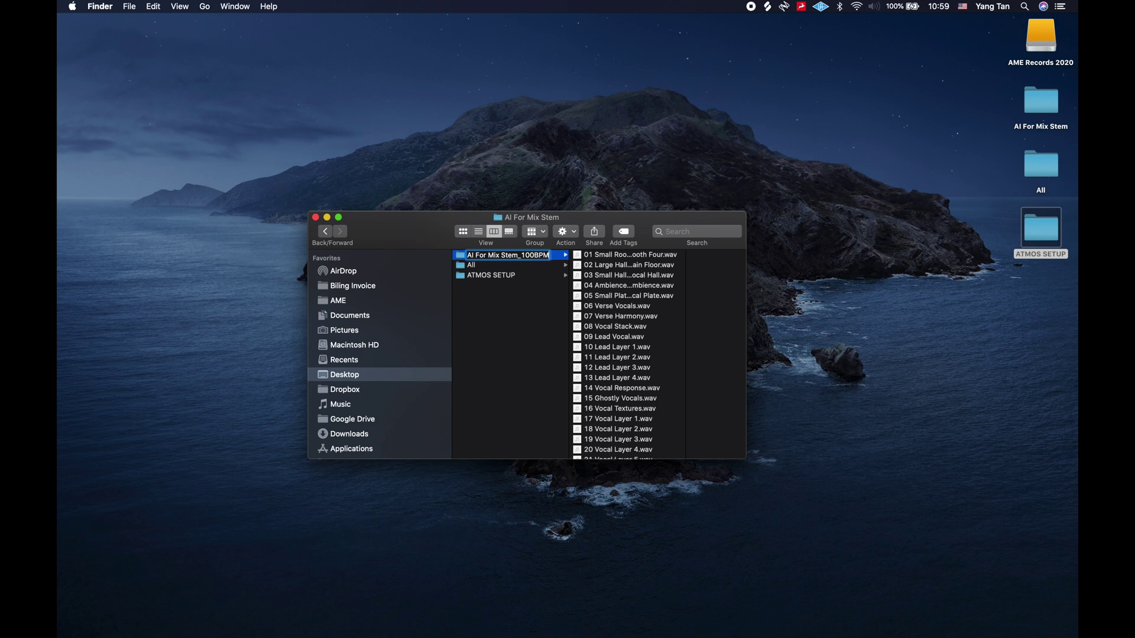
{"action": "type", "text": "_100BPM AMIN"}
{"action": "key", "text": "BackSpace"}
{"action": "type", "text": "min"}
{"action": "key", "text": "Return"}
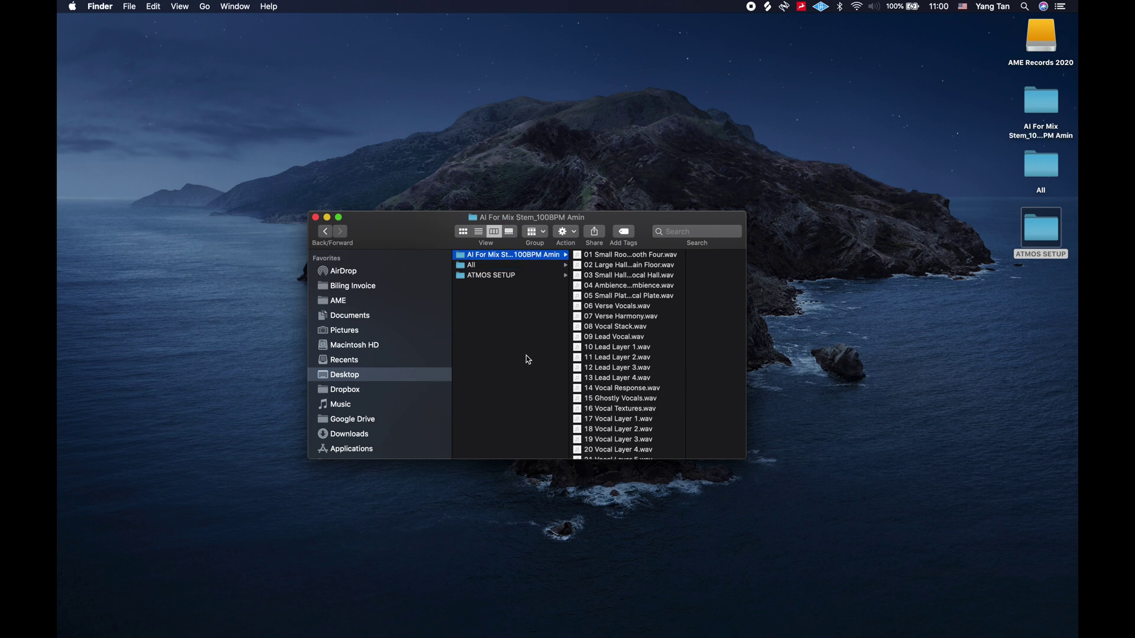
{"action": "right_click", "coordinate": [532, 255]}
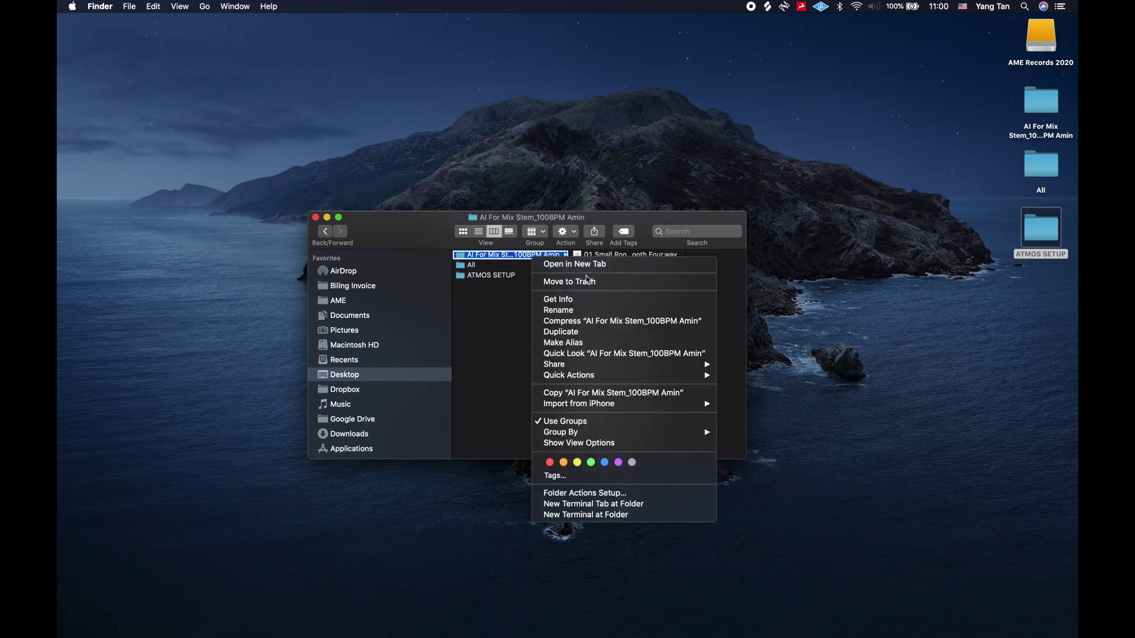
{"action": "left_click", "coordinate": [613, 322]}
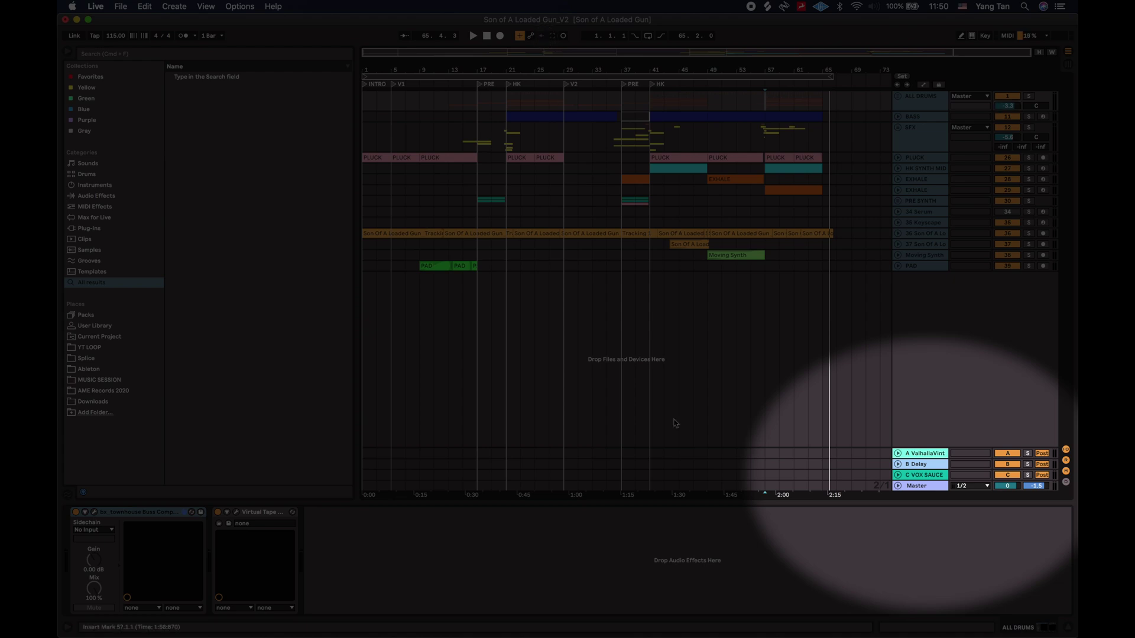
- Play the song, then select bars 1–65 across all tracks using the loop brace
{"action": "key", "text": "space"}
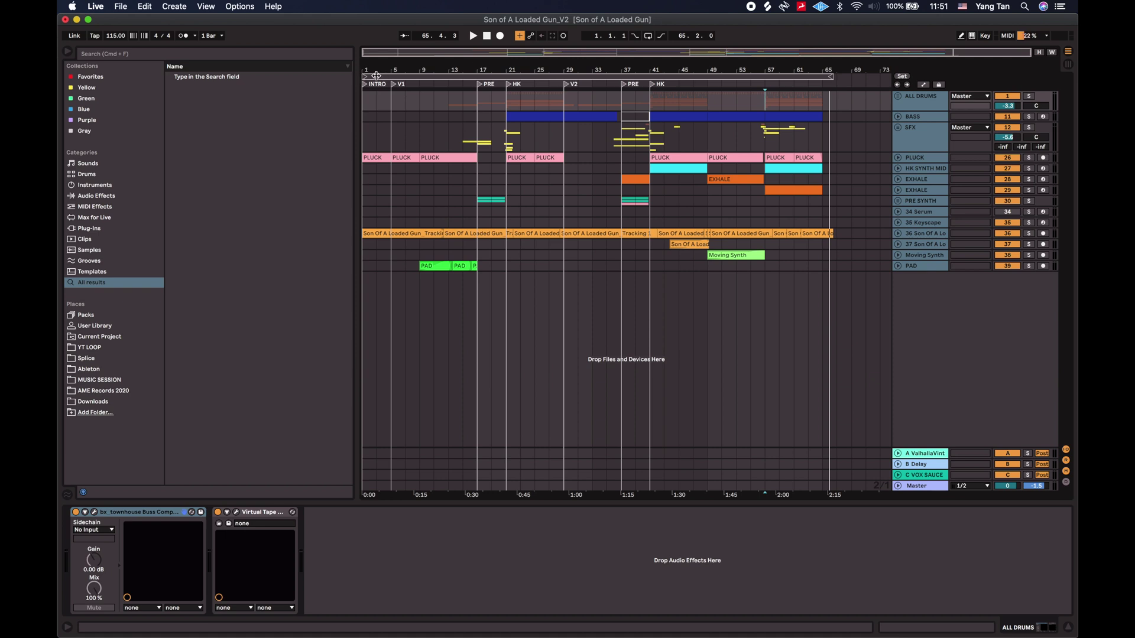
{"action": "left_click", "coordinate": [376, 76]}
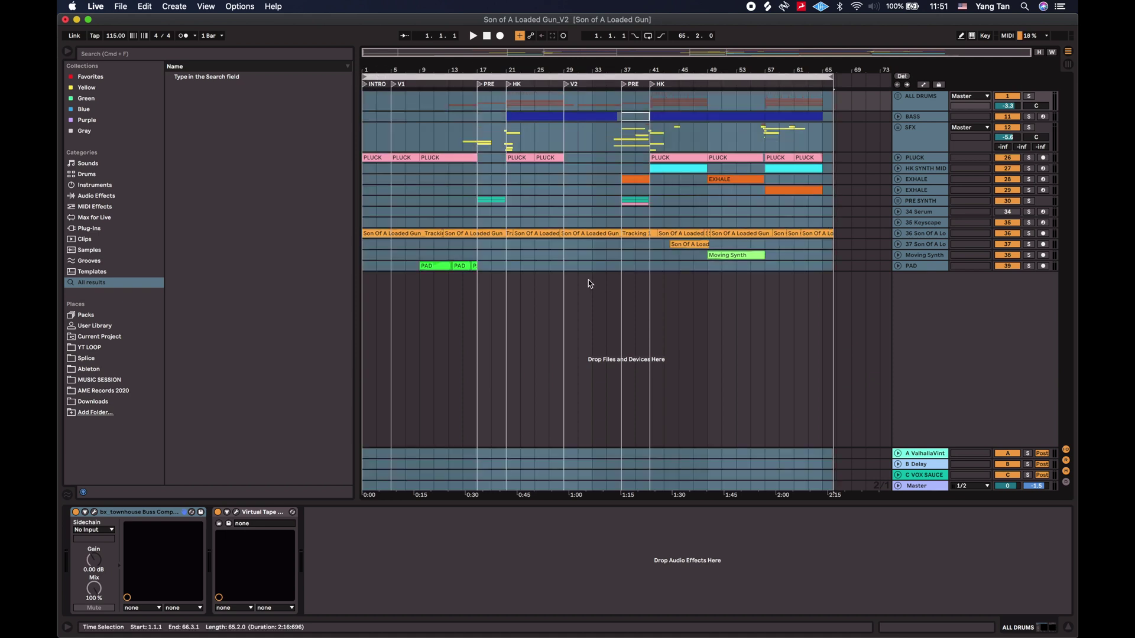
{"action": "left_click", "coordinate": [366, 77]}
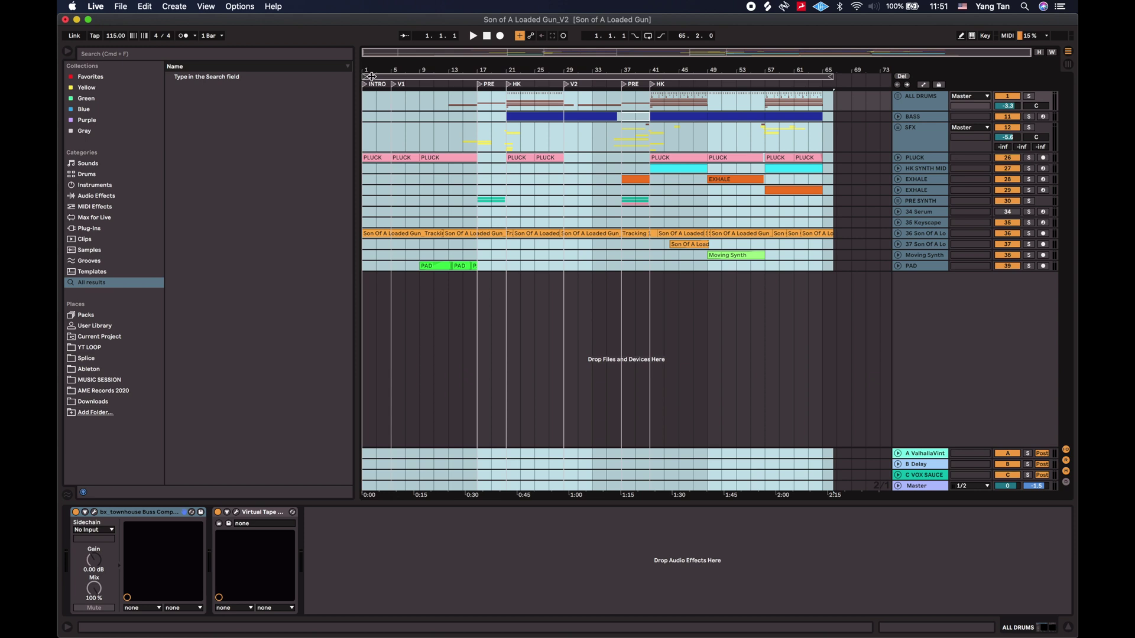
- Set the Export Audio/Video Rendered Track to All Individual Tracks as 24-bit WAV
{"action": "key", "text": "super+shift+r"}
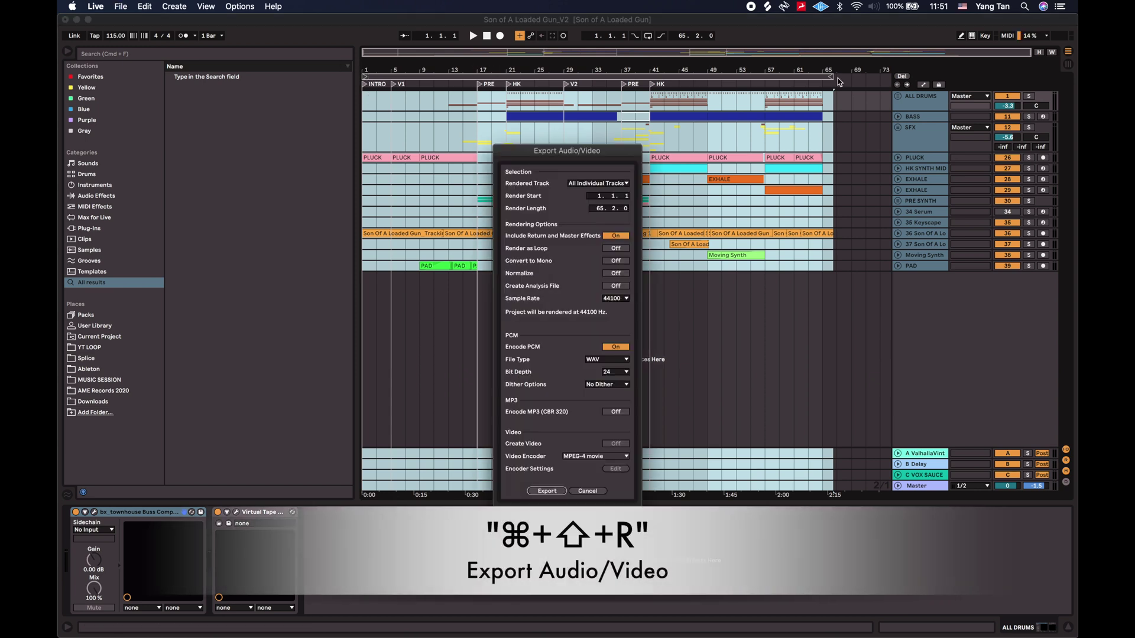
{"action": "left_click", "coordinate": [609, 184]}
{"action": "left_click", "coordinate": [603, 192]}
{"action": "left_click", "coordinate": [606, 185]}
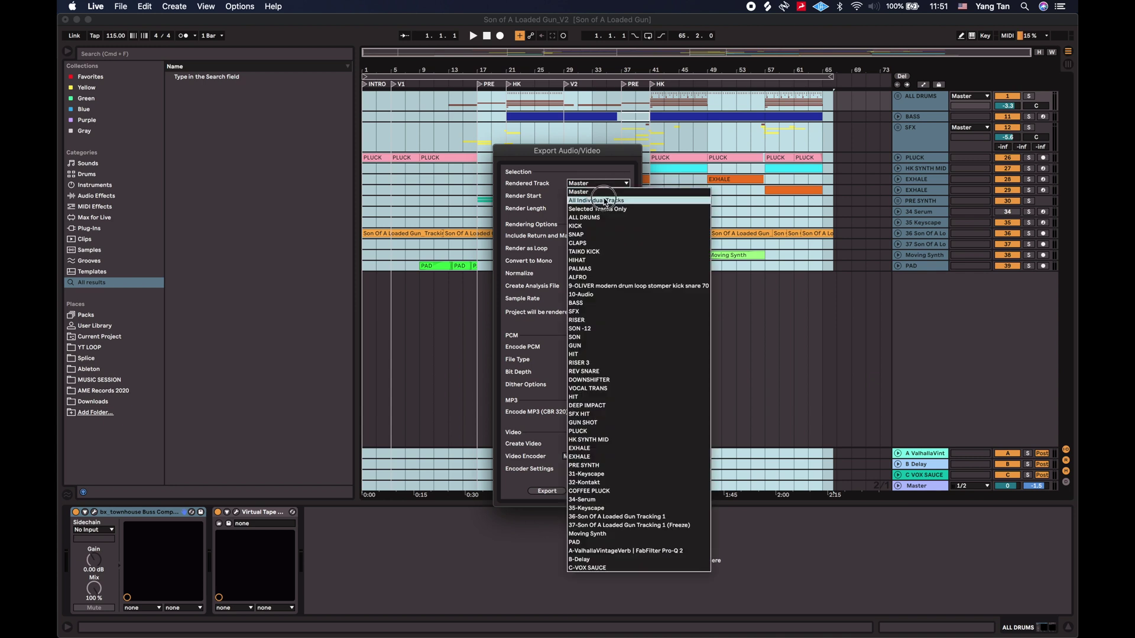
{"action": "left_click", "coordinate": [605, 201]}
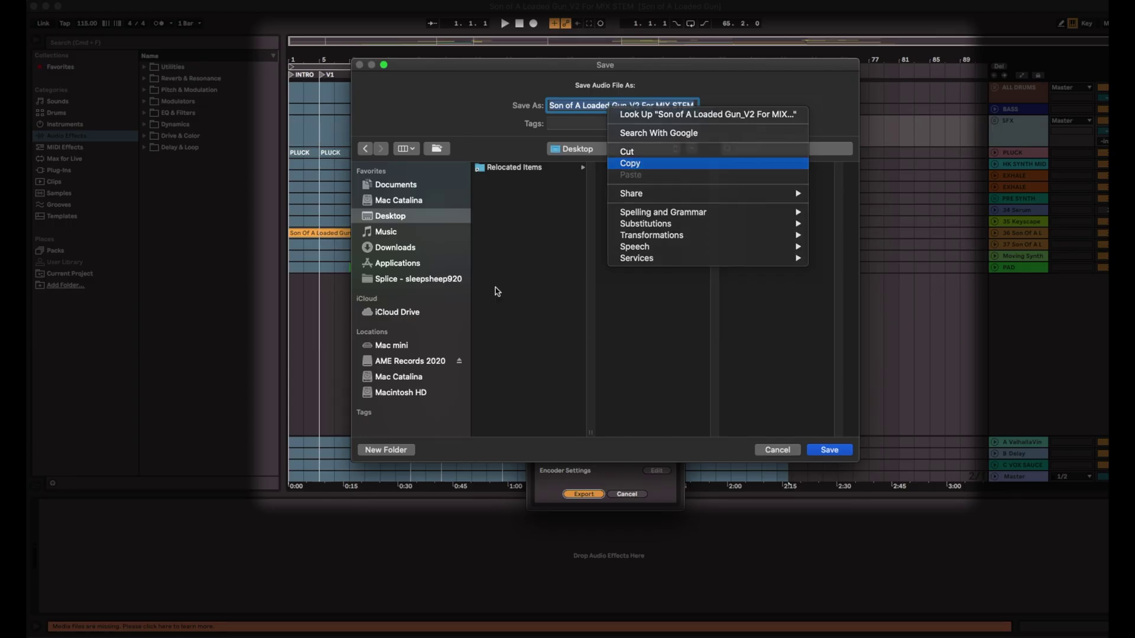
- Create a new export folder named 'Son of A Loaded Gun_V2 For MIX STEM'
{"action": "left_click", "coordinate": [760, 162]}
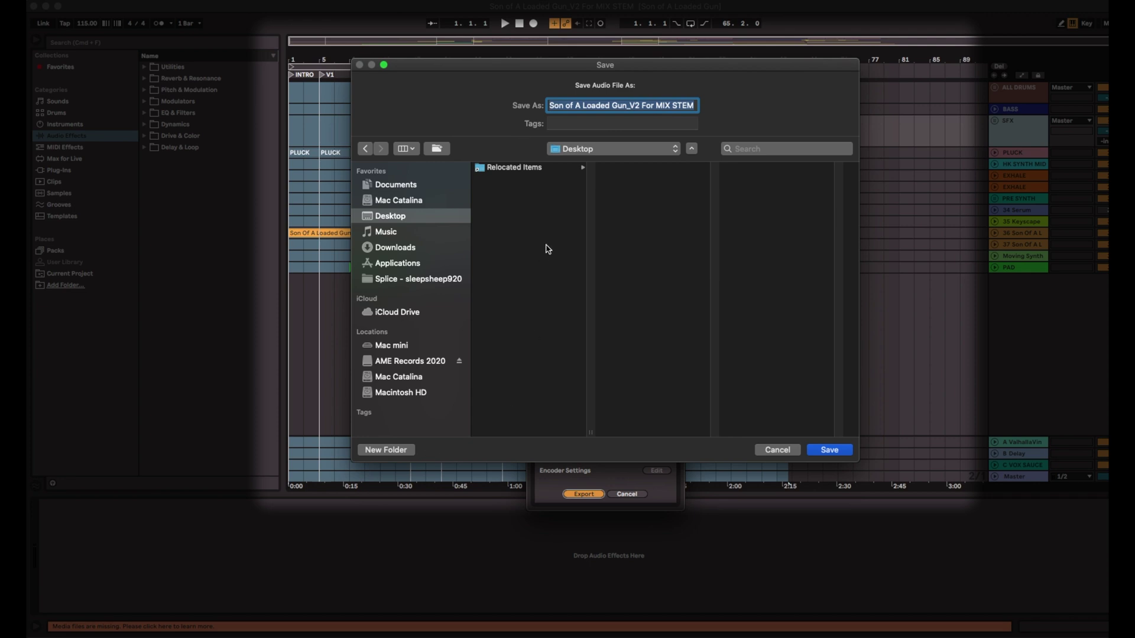
{"action": "left_click", "coordinate": [381, 450]}
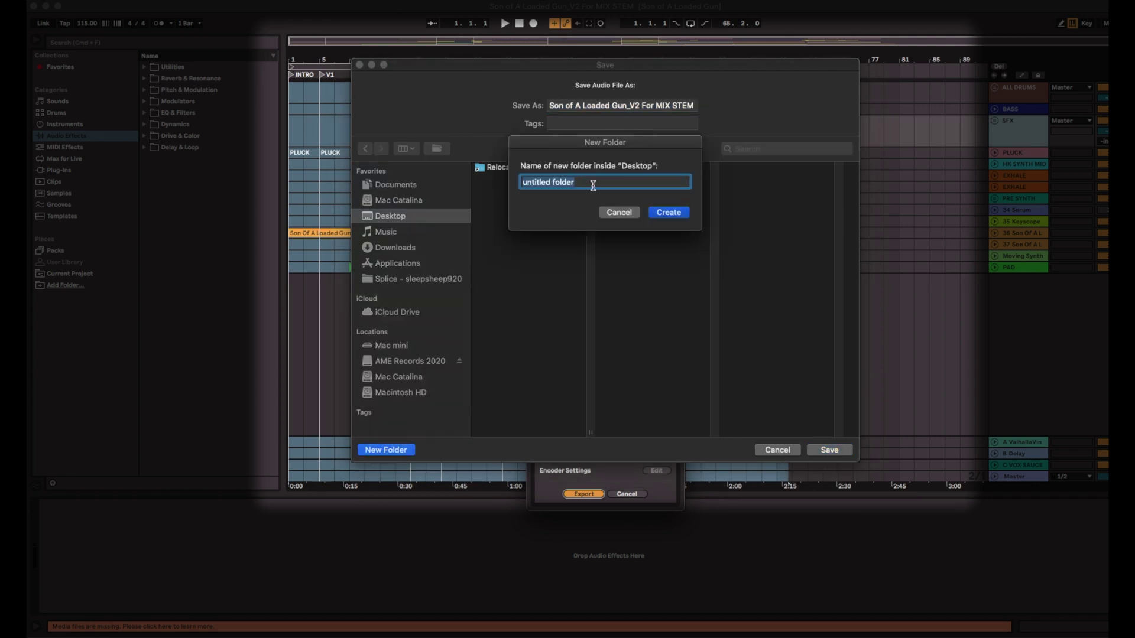
{"action": "right_click", "coordinate": [572, 182]}
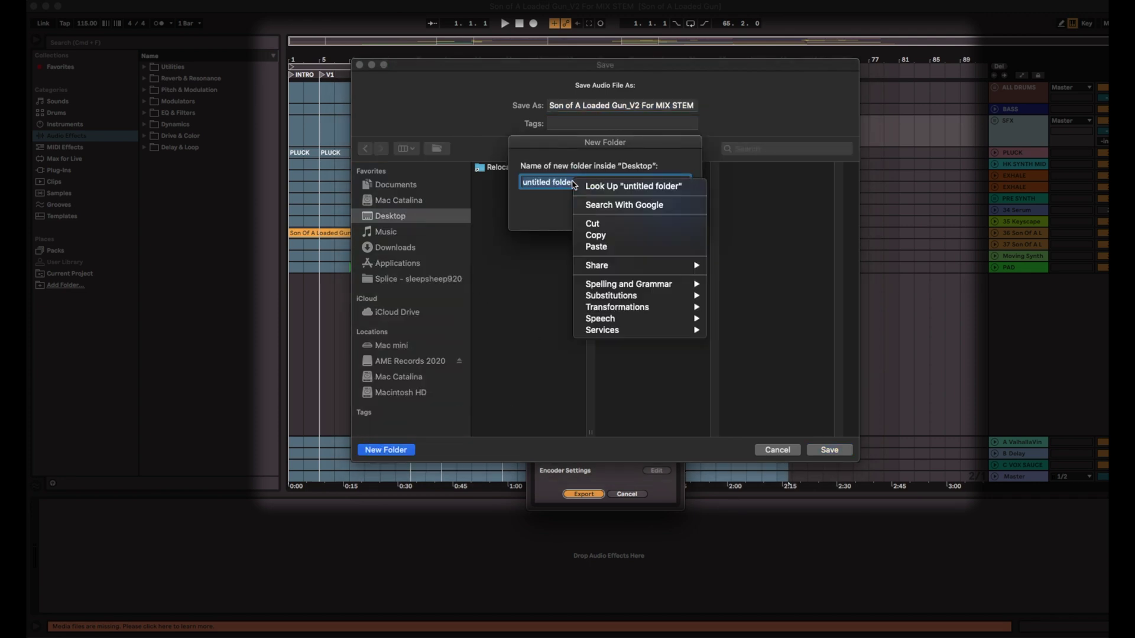
{"action": "left_click", "coordinate": [603, 247]}
{"action": "key", "text": "Return"}
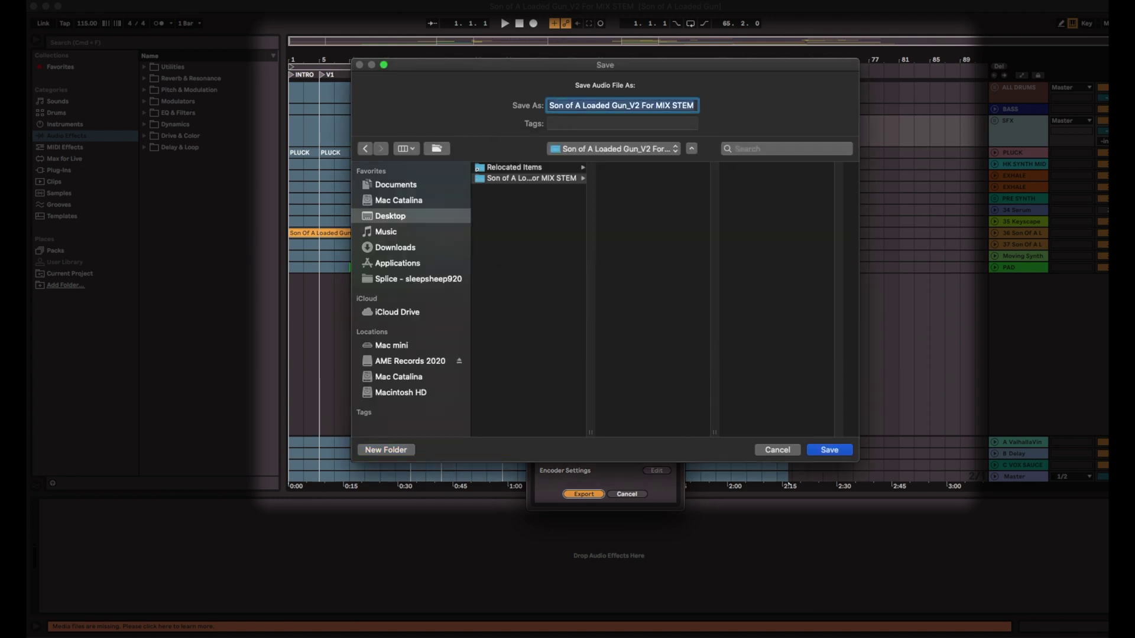
- Clear and retype the export file name, fixing a mistyped '+' to '_'
{"action": "key", "text": "BackSpace"}
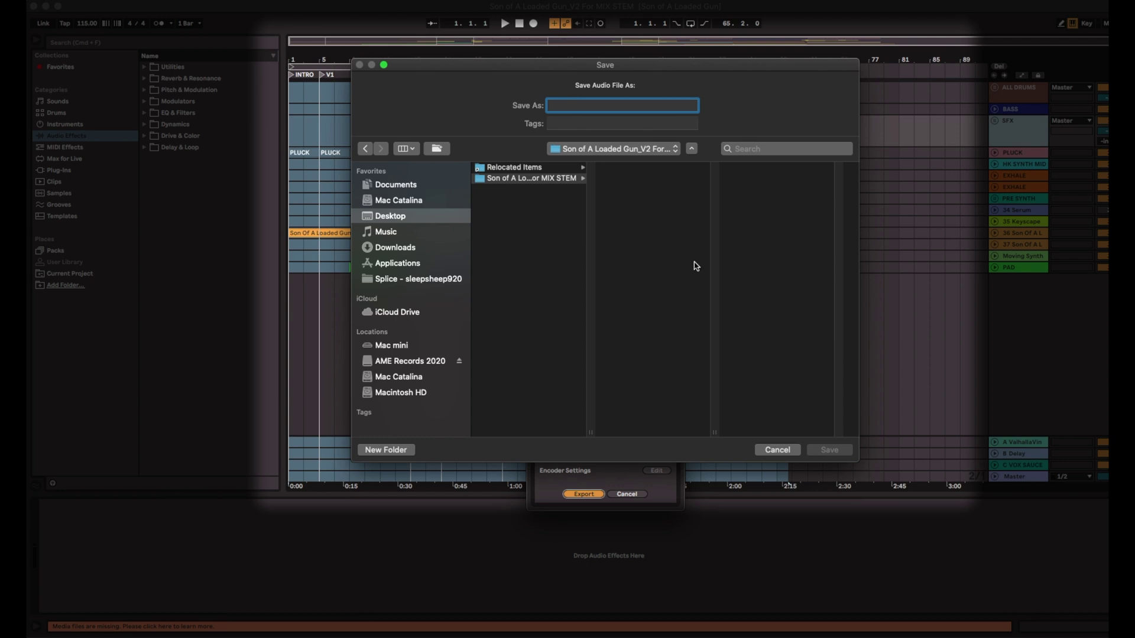
{"action": "type", "text": "+"}
{"action": "key", "text": "BackSpace"}
{"action": "type", "text": "_"}
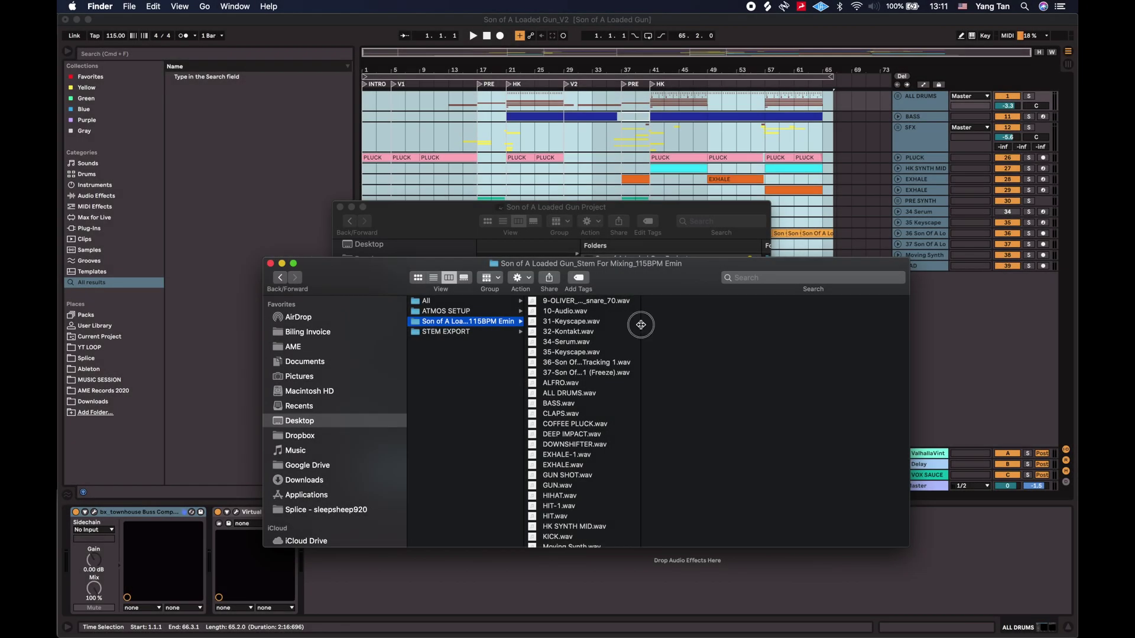
- Save the Live set as 'Son of A Loaded Gun_V2 For MIX STEM' and create a new Live set
{"action": "left_click_drag", "start_coordinate": [641, 322], "coordinate": [756, 325]}
{"action": "scroll", "coordinate": [653, 431], "scroll_direction": "down", "scroll_amount": 1}
{"action": "scroll", "coordinate": [651, 430], "scroll_direction": "up", "scroll_amount": 1}
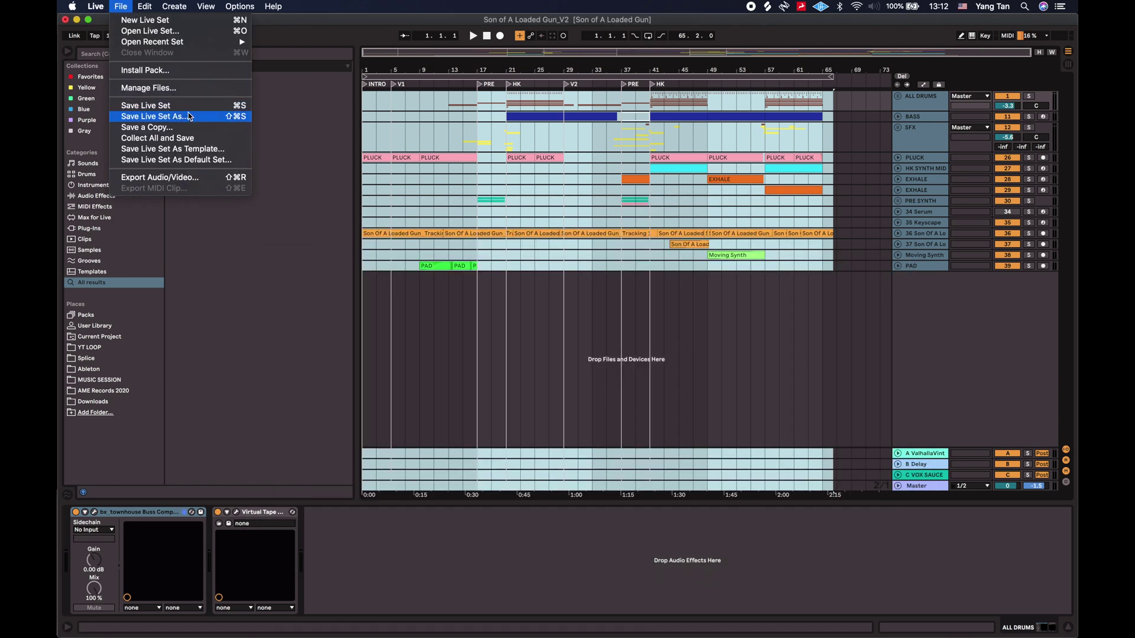
{"action": "left_click", "coordinate": [188, 116]}
{"action": "key", "text": "Right"}
{"action": "type", "text": "For"}
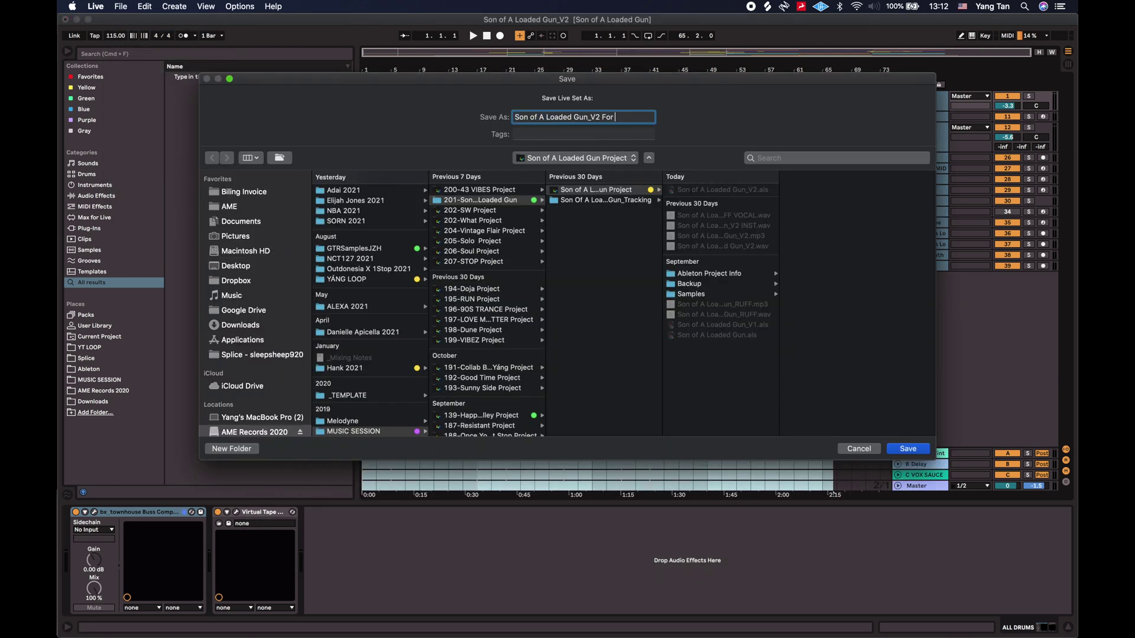
{"action": "type", "text": " MIX STEM"}
{"action": "key", "text": "Return"}
{"action": "left_click", "coordinate": [121, 6]}
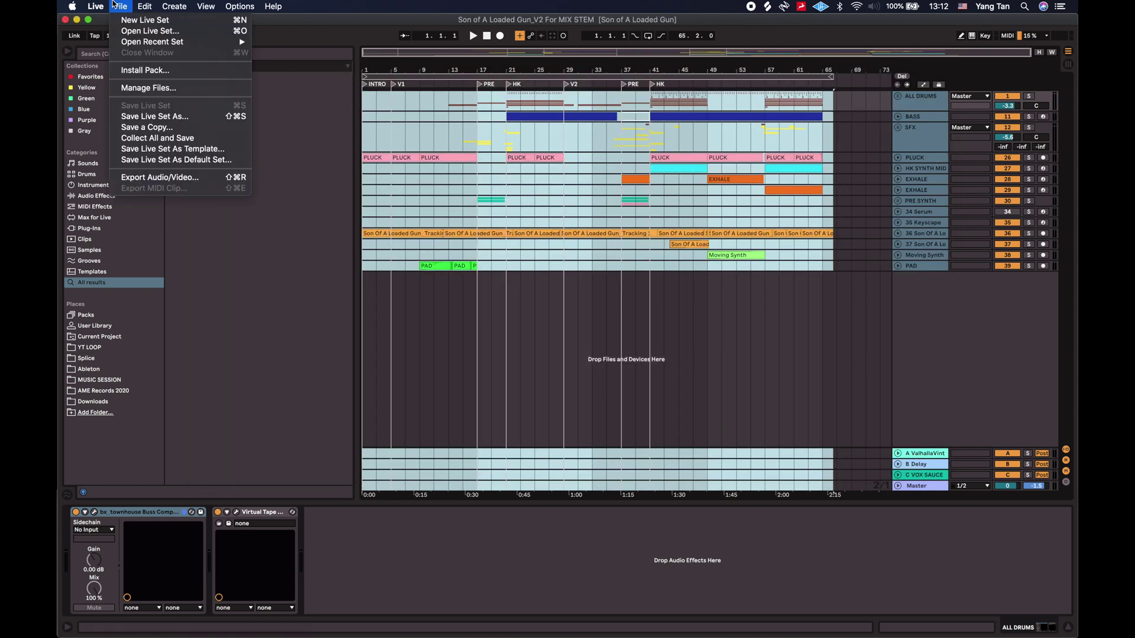
{"action": "left_click", "coordinate": [124, 23]}
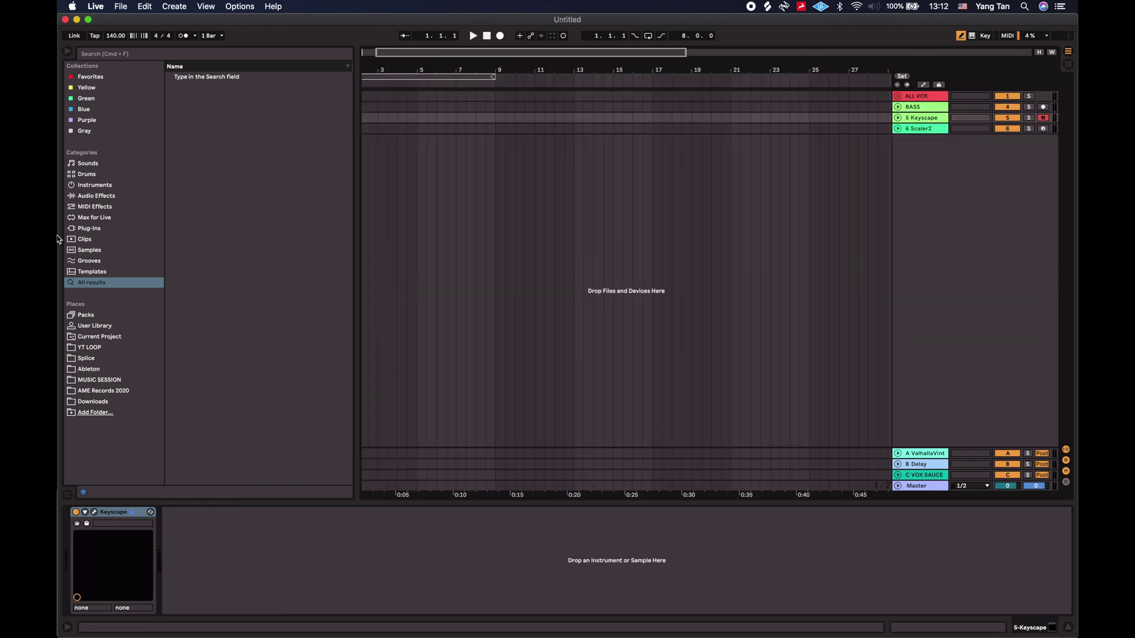
- Drag all WAVs from the 115BPM Emin stem folder into the new arrangement as audio tracks
{"action": "left_click", "coordinate": [77, 43]}
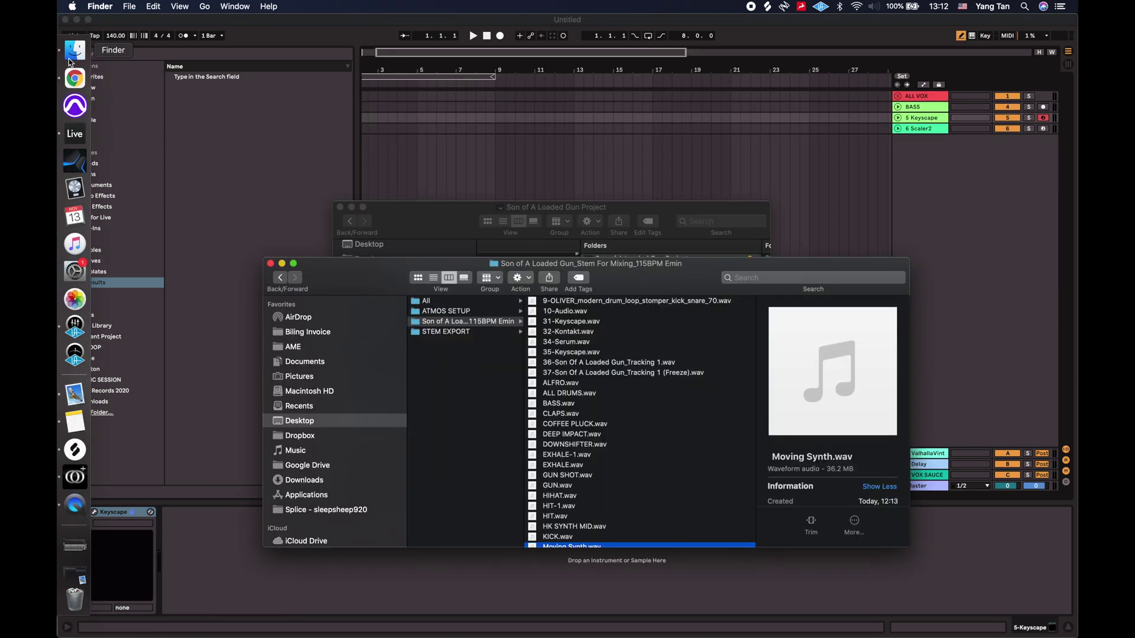
{"action": "left_click", "coordinate": [599, 302]}
{"action": "scroll", "coordinate": [598, 378], "scroll_direction": "down", "scroll_amount": 5}
{"action": "scroll", "coordinate": [599, 389], "scroll_direction": "up", "scroll_amount": 1}
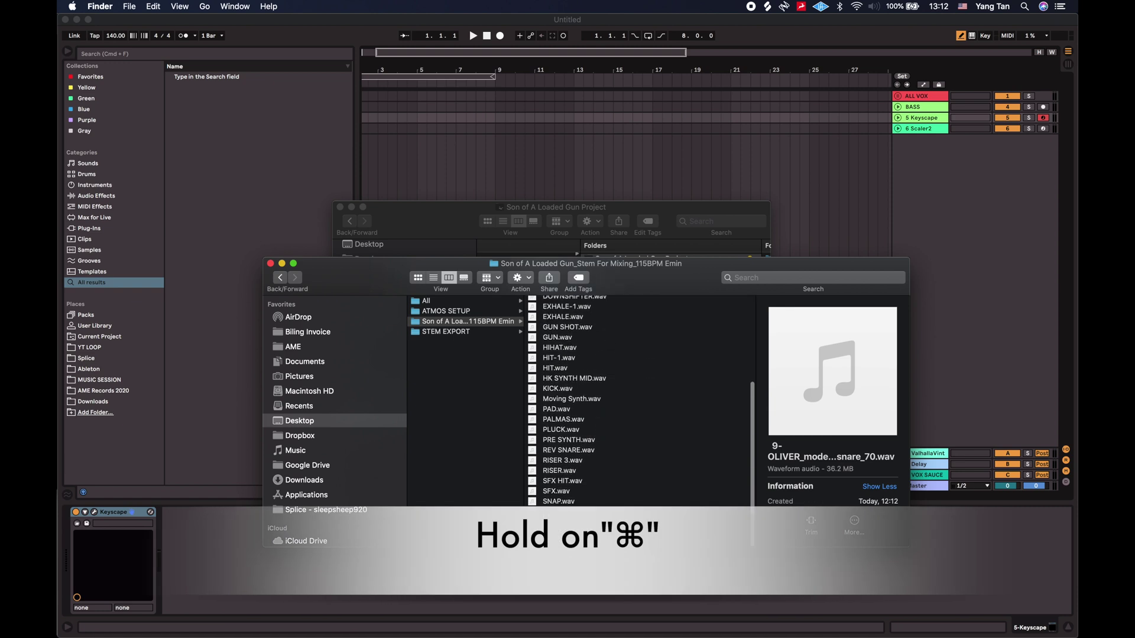
{"action": "key", "text": "super+a"}
{"action": "left_click_drag", "start_coordinate": [563, 549], "coordinate": [362, 146]}
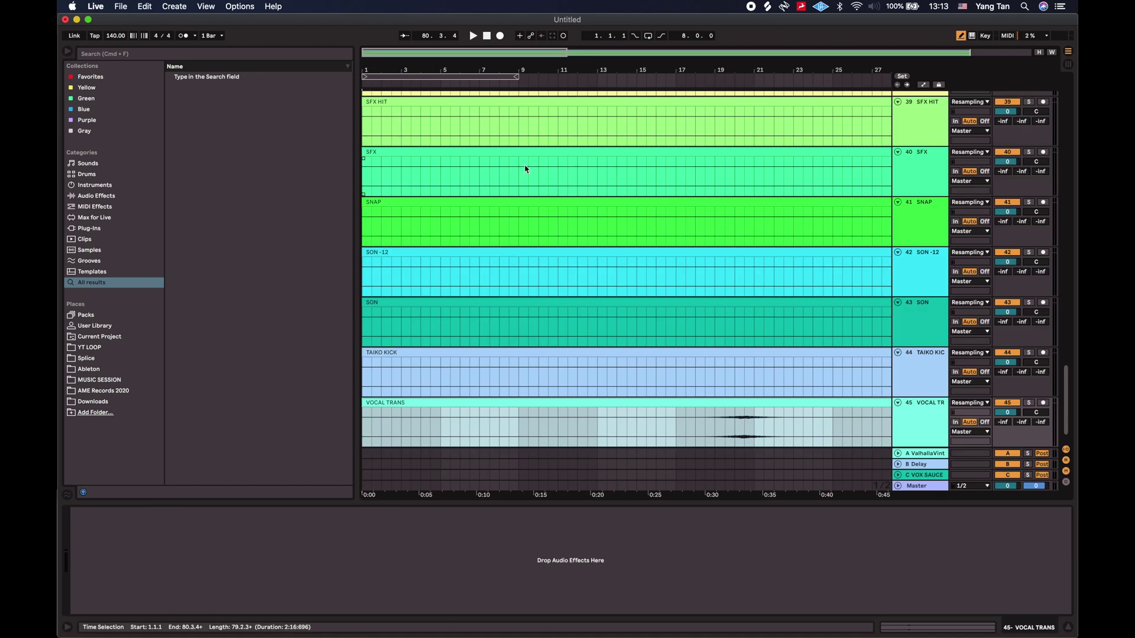
{"action": "key", "text": "z"}
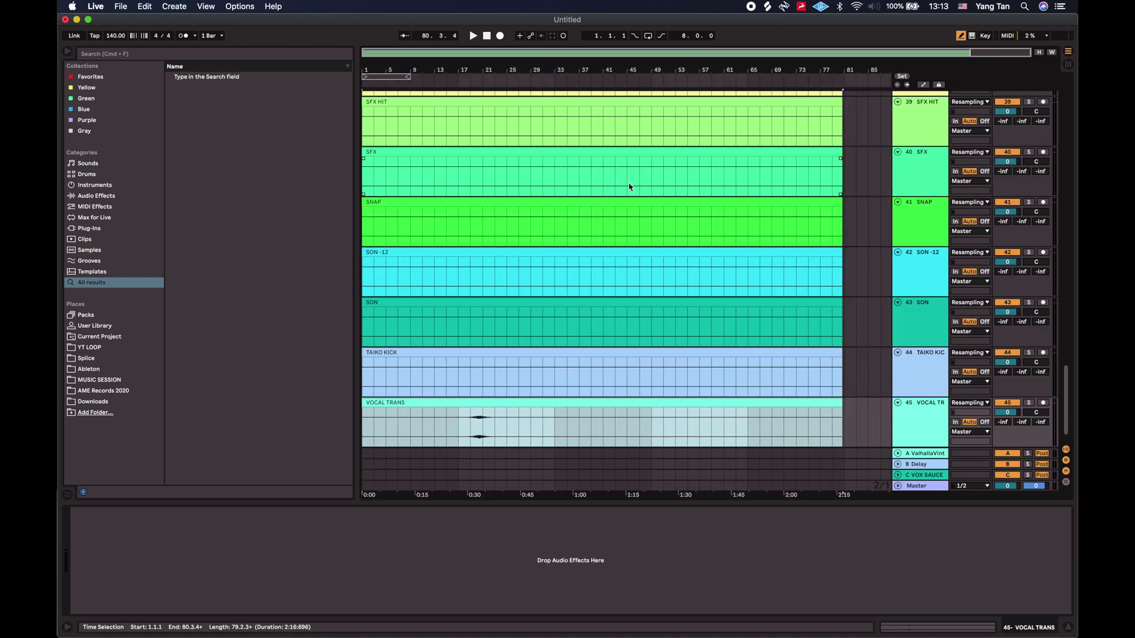
{"action": "scroll", "coordinate": [629, 187], "scroll_direction": "up", "scroll_amount": 20}
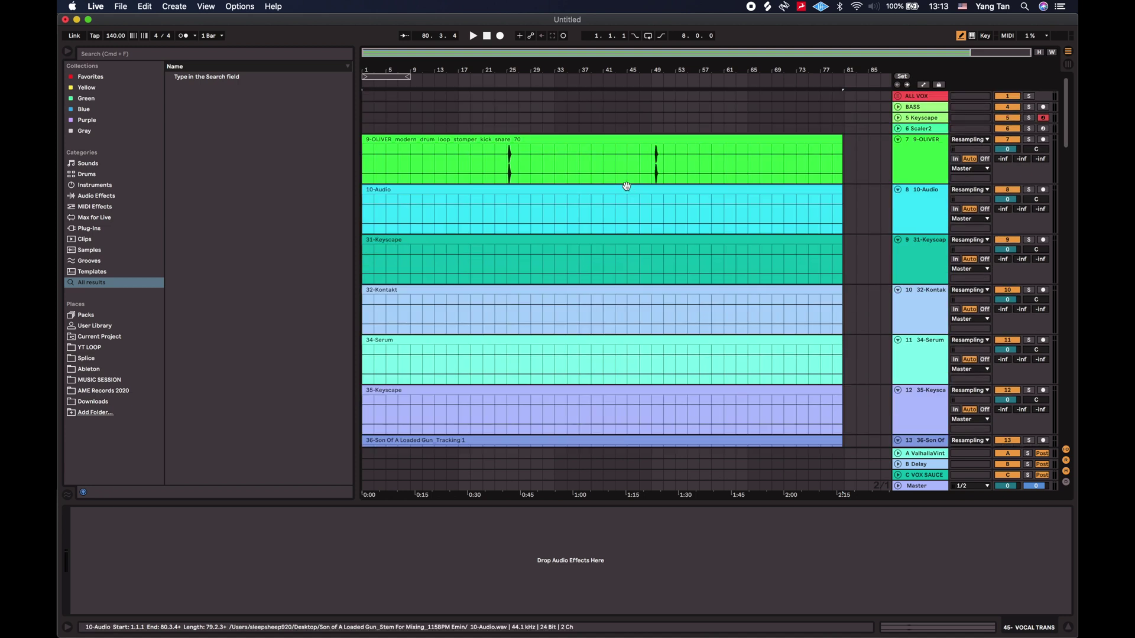
{"action": "scroll", "coordinate": [465, 175], "scroll_direction": "down", "scroll_amount": 20}
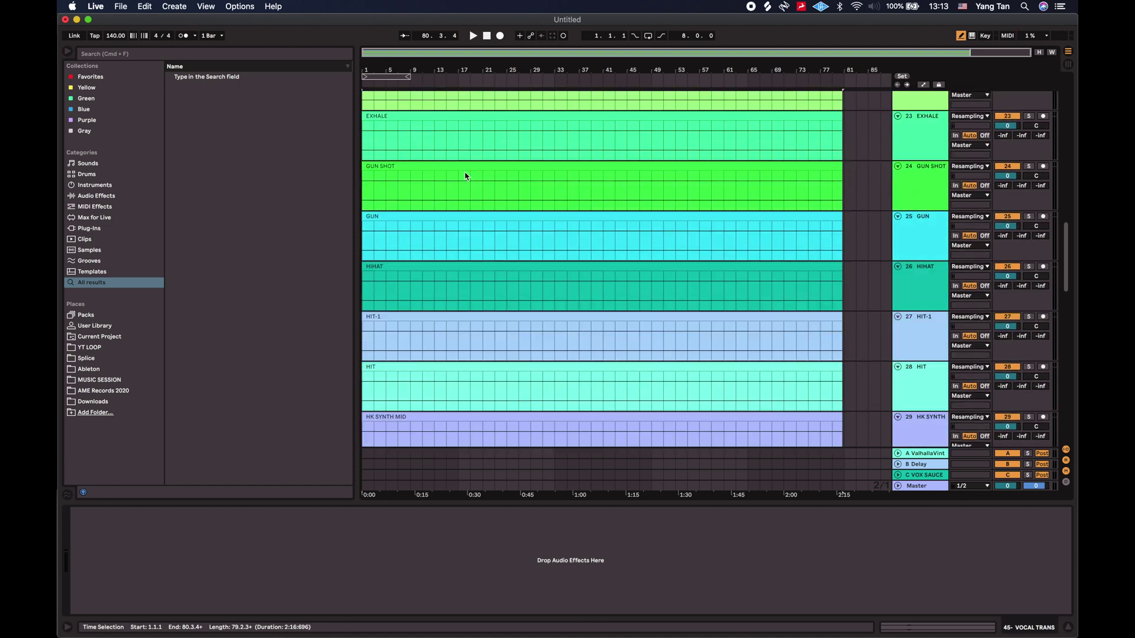